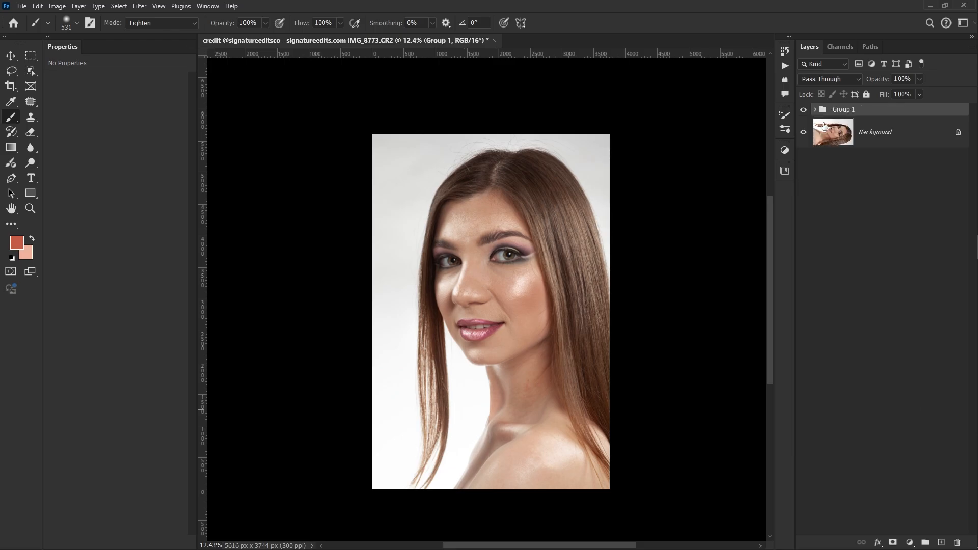
# Step: Lower the opacity of Group 1, trying values such as 52%, to compare the strength of the skin highlights
pyautogui.click(885, 80)
pyautogui.write('39')
pyautogui.press('Return')
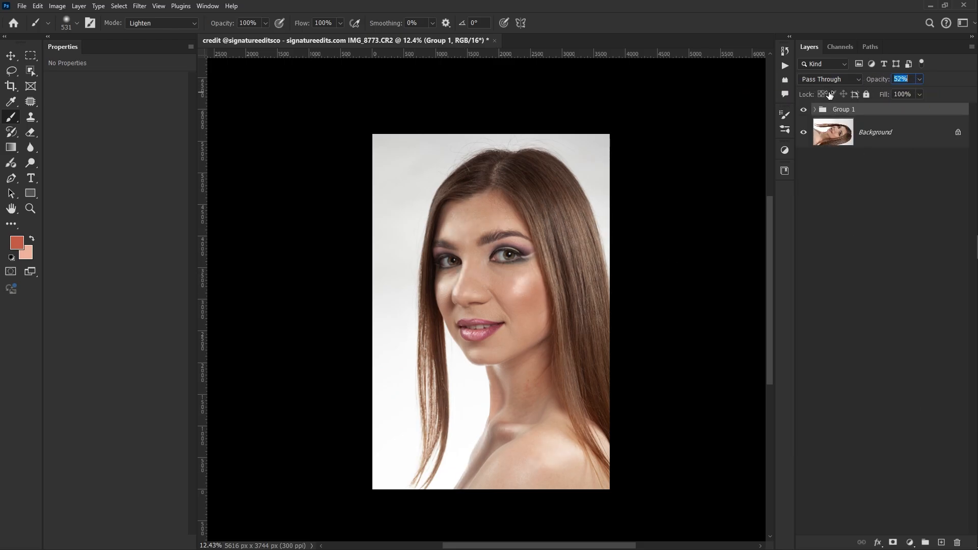
pyautogui.write('59')
pyautogui.press('Return')
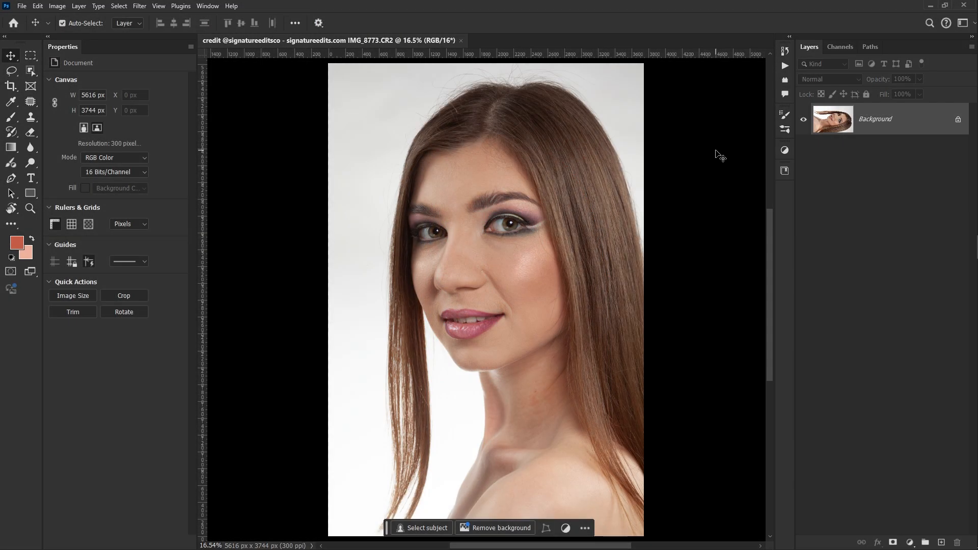
# Step: Add a Curves adjustment layer above the Background and brighten the midtones with a curve point at input 91, output 152
pyautogui.click(910, 543)
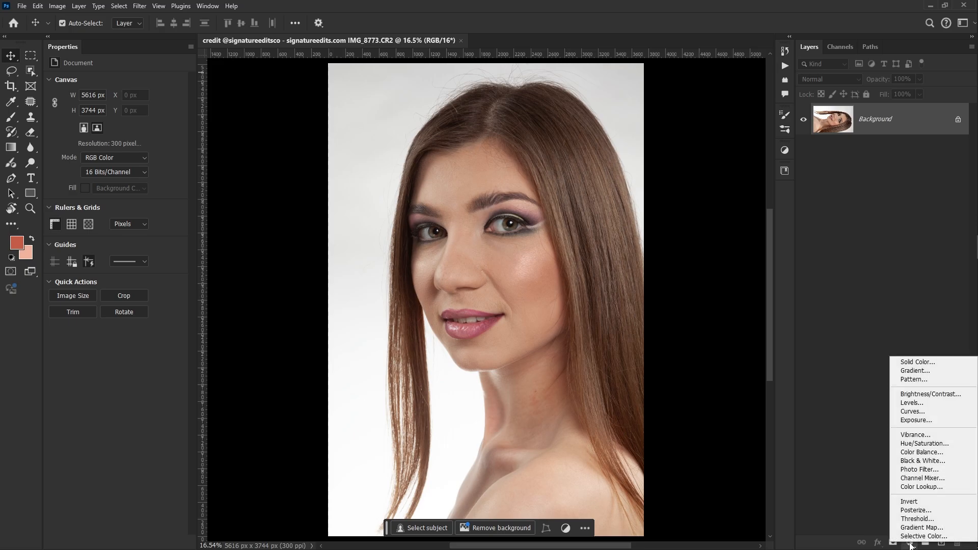
pyautogui.click(922, 414)
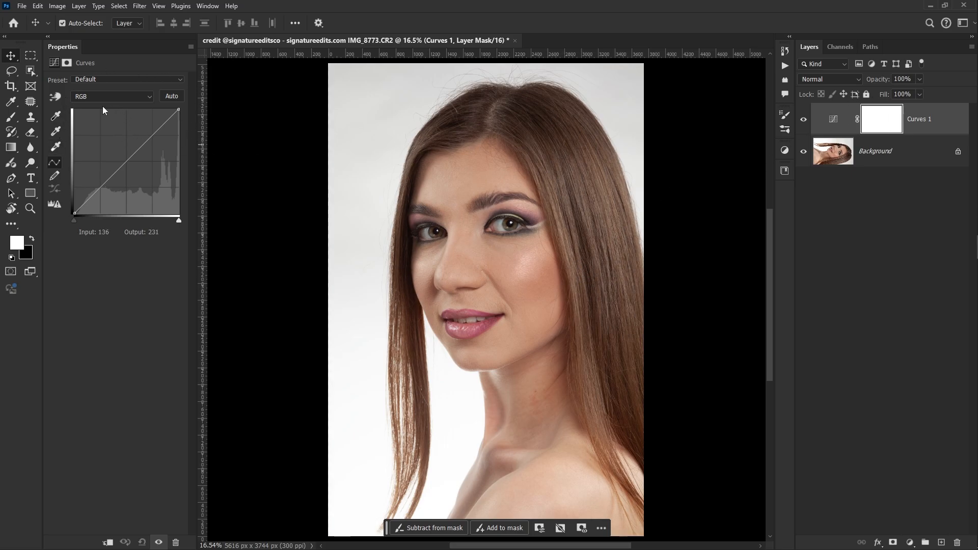
pyautogui.click(126, 160)
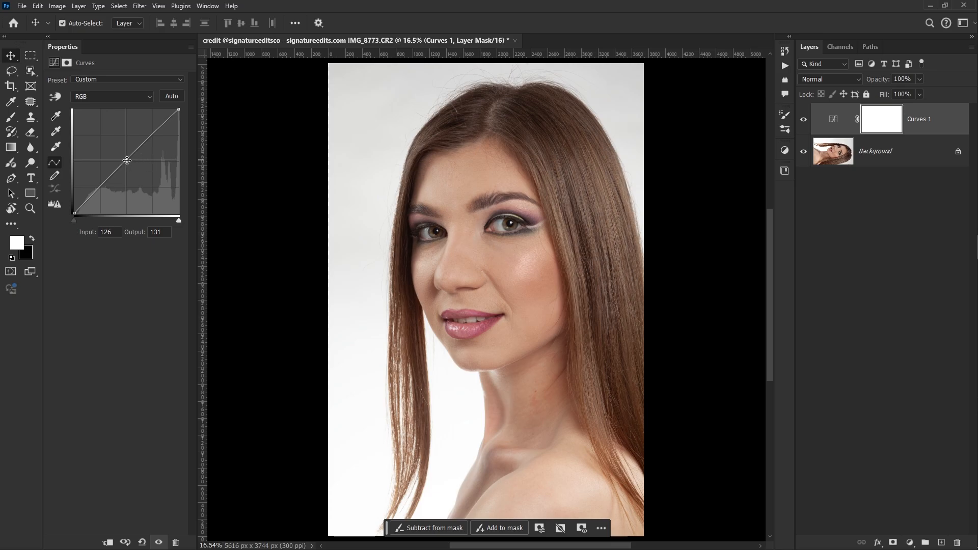
pyautogui.moveTo(127, 159); pyautogui.dragTo(112, 151)
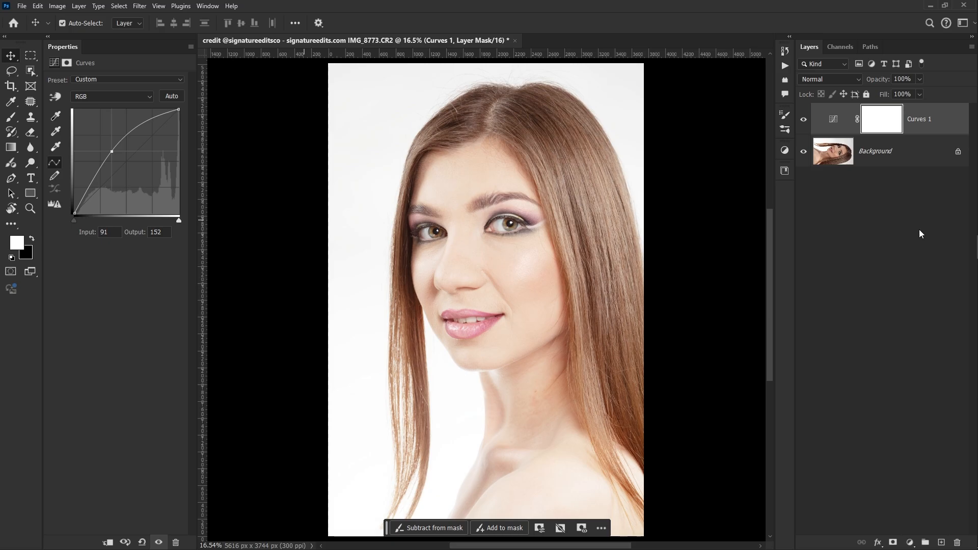
# Step: In the Curves 1 blending options, set the Blend If Underlying Layer shadow slider to a split of 163 / 203 and apply it
pyautogui.doubleClick(950, 119)
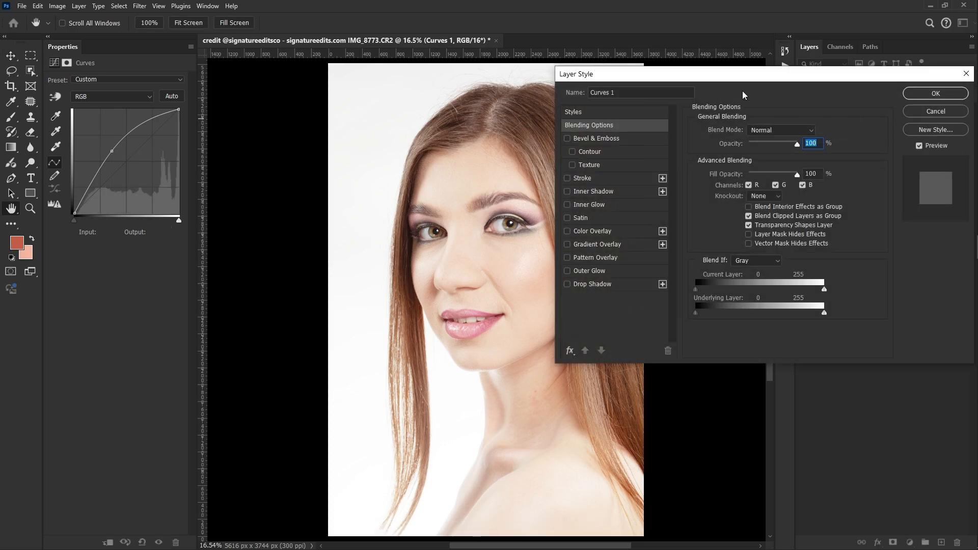
pyautogui.moveTo(716, 77); pyautogui.dragTo(655, 74)
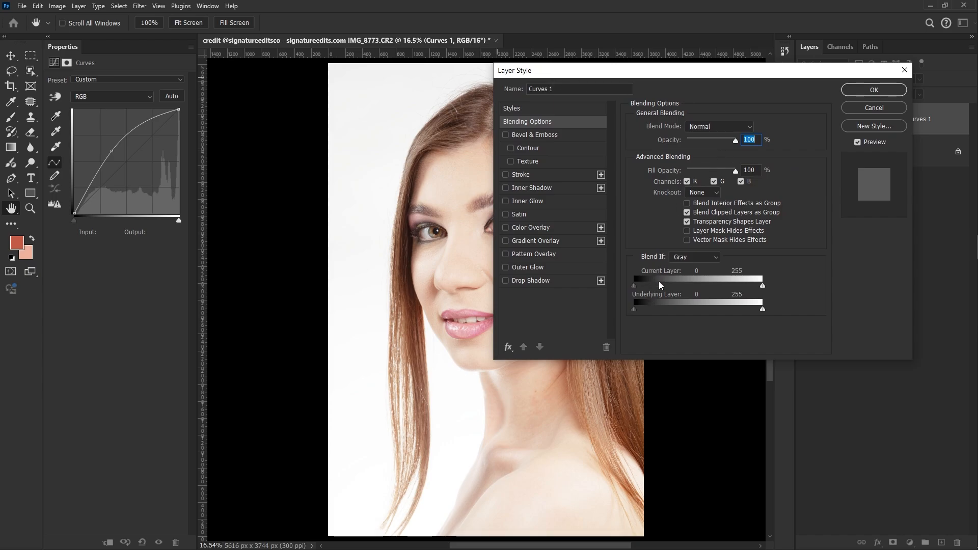
pyautogui.moveTo(673, 93); pyautogui.dragTo(738, 51)
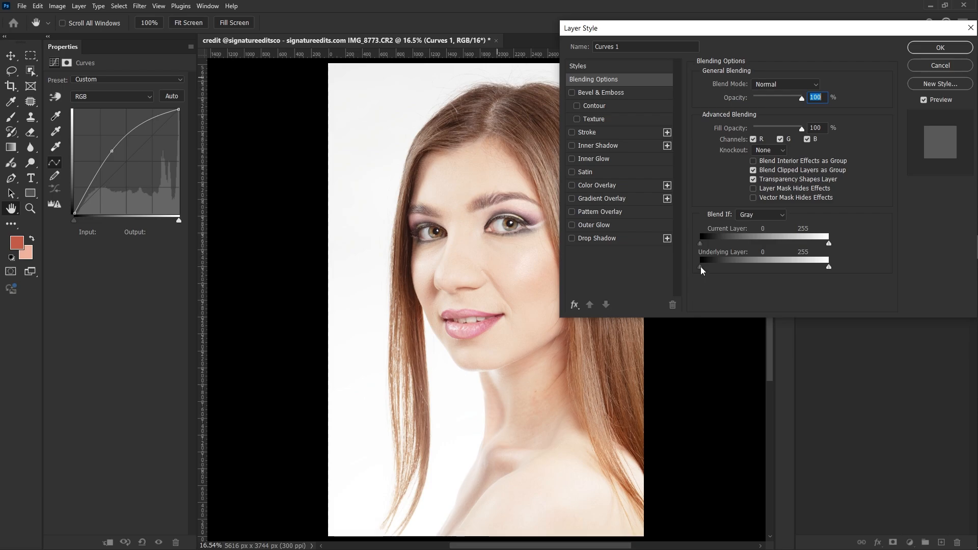
pyautogui.moveTo(701, 268); pyautogui.dragTo(782, 266)
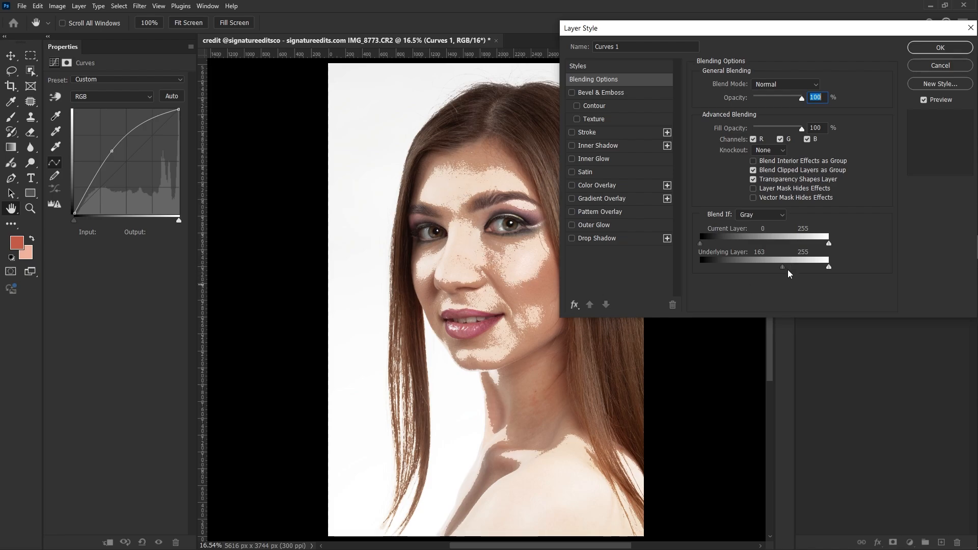
pyautogui.press('alt')
pyautogui.moveTo(782, 267); pyautogui.dragTo(803, 271)
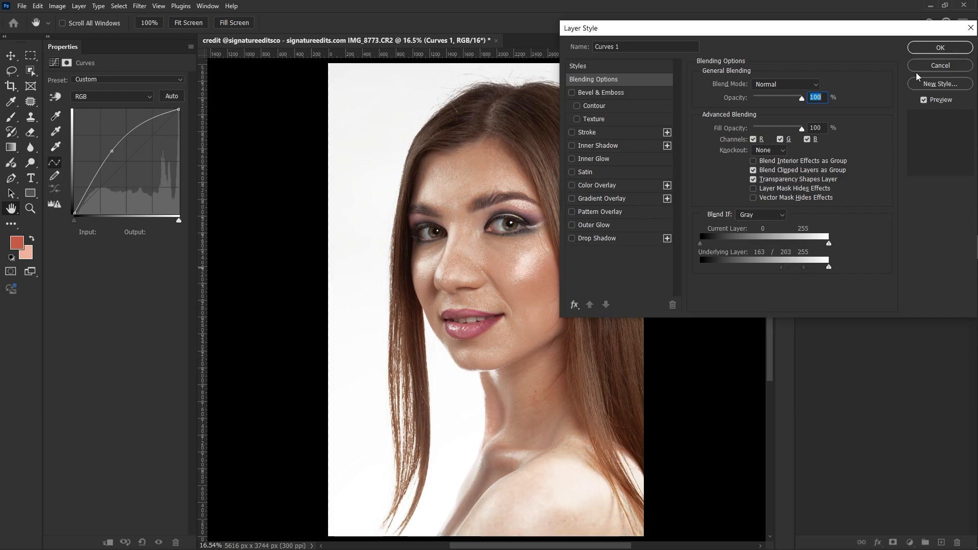
pyautogui.click(940, 50)
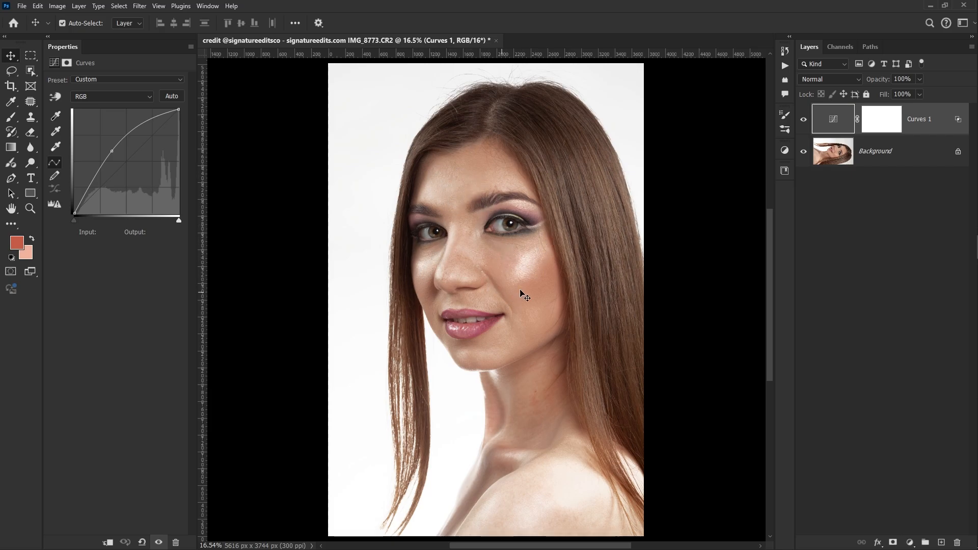
# Step: Invert the Curves 1 layer mask to black to hide the brightening effect
pyautogui.click(886, 120)
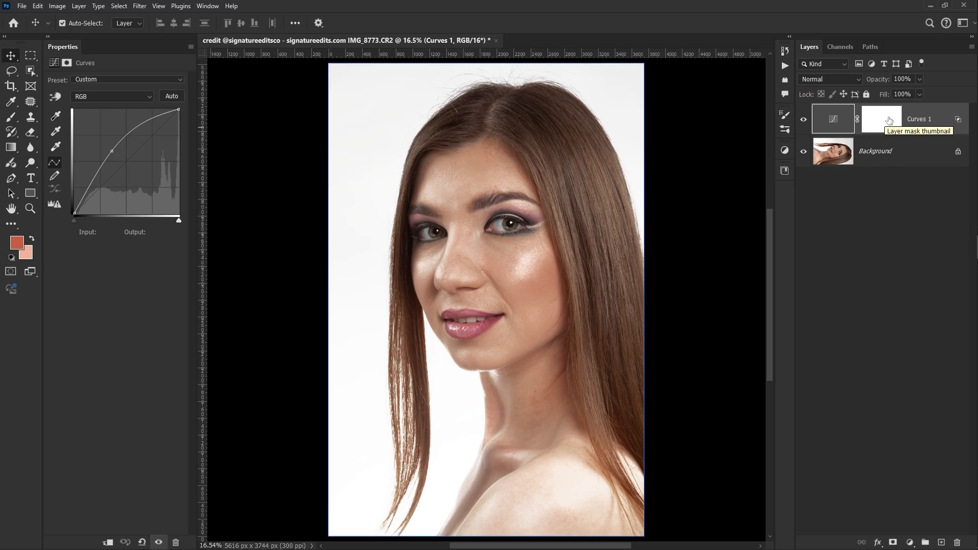
pyautogui.click(885, 120)
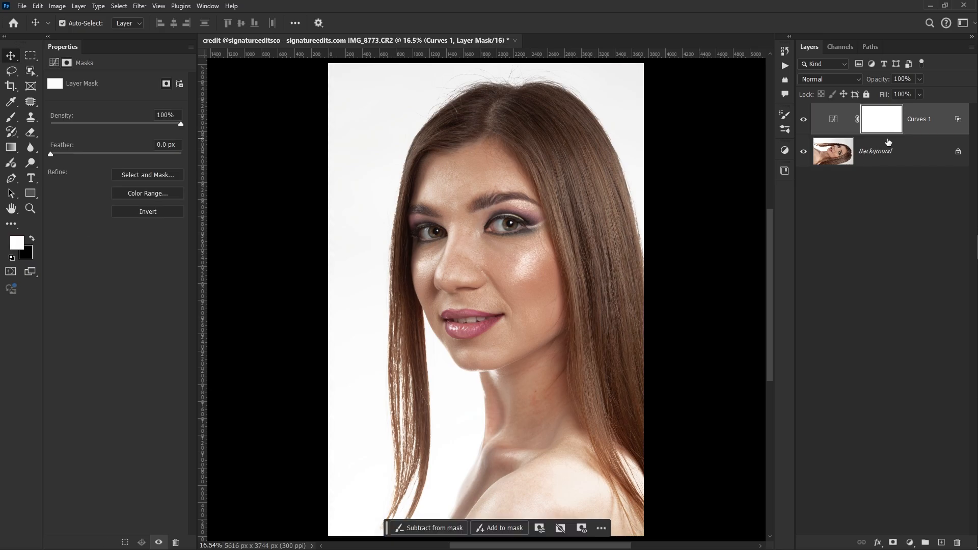
pyautogui.hotkey('ctrl', 'i')
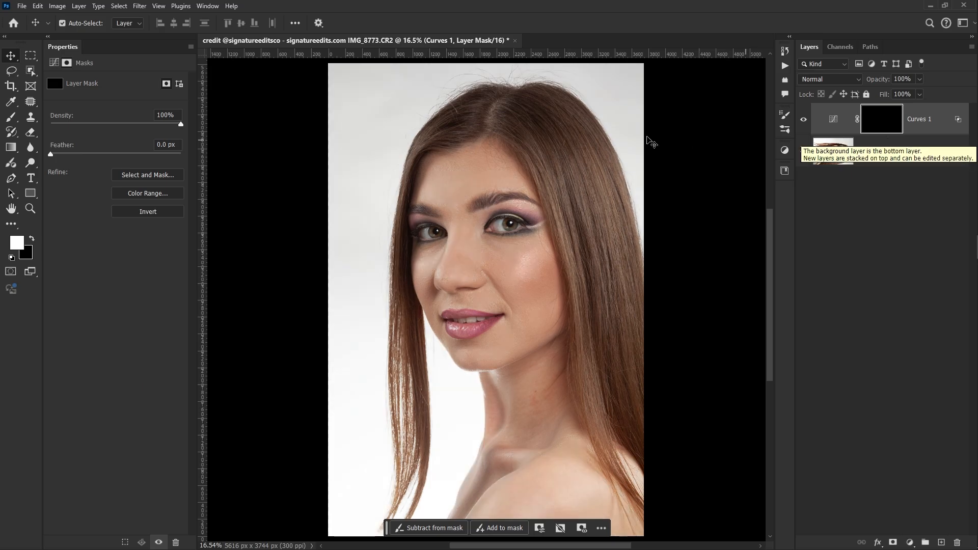
# Step: Paint white on the Curves 1 mask over the cheekbone below the eye with the Brush, at 5% flow and again at 100% flow
pyautogui.click(12, 117)
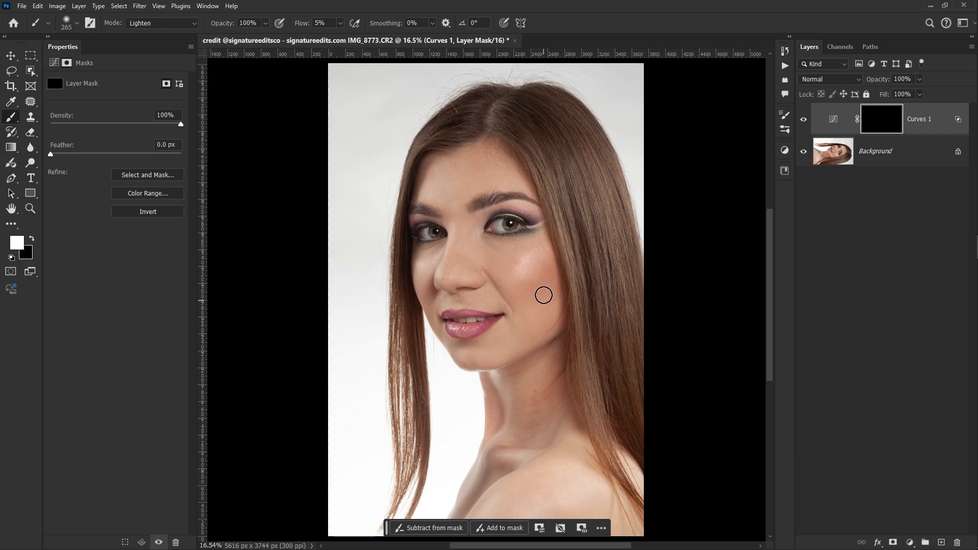
pyautogui.scroll(5, 538, 263)
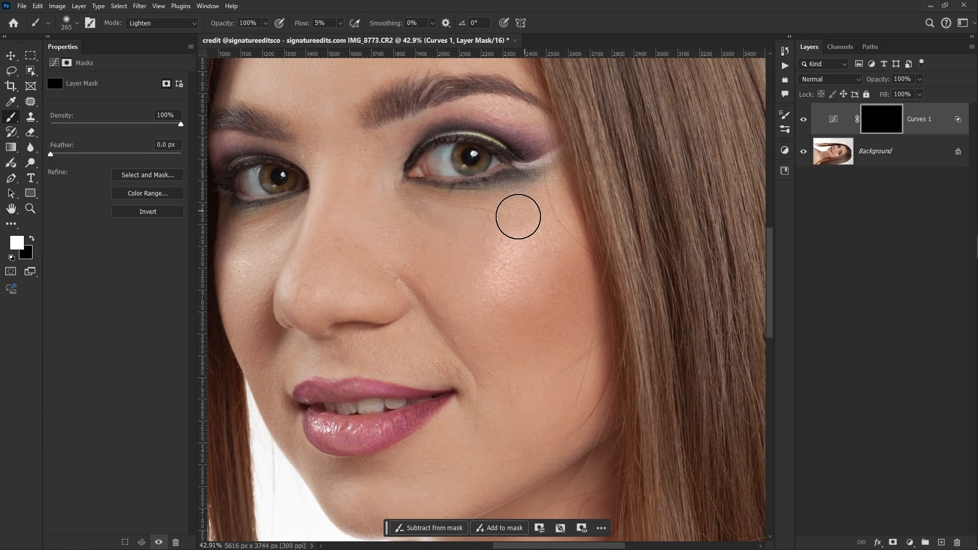
pyautogui.moveTo(518, 217)
pyautogui.mouseDown()
pyautogui.moveTo(466, 303)
pyautogui.moveTo(553, 203)
pyautogui.moveTo(535, 267)
pyautogui.moveTo(512, 271)
pyautogui.moveTo(568, 201)
pyautogui.moveTo(465, 285)
pyautogui.moveTo(538, 187)
pyautogui.moveTo(486, 231)
pyautogui.mouseUp()
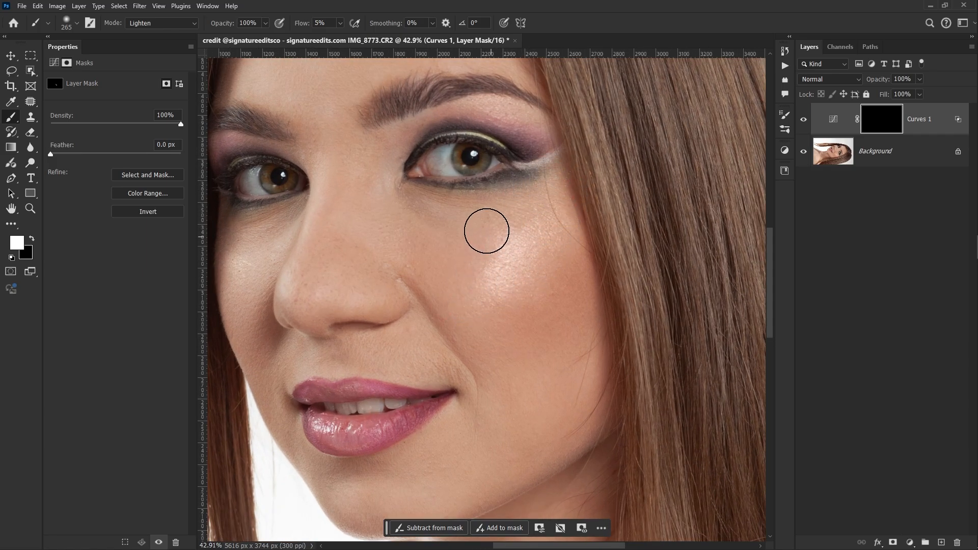
pyautogui.moveTo(302, 24); pyautogui.dragTo(385, 25)
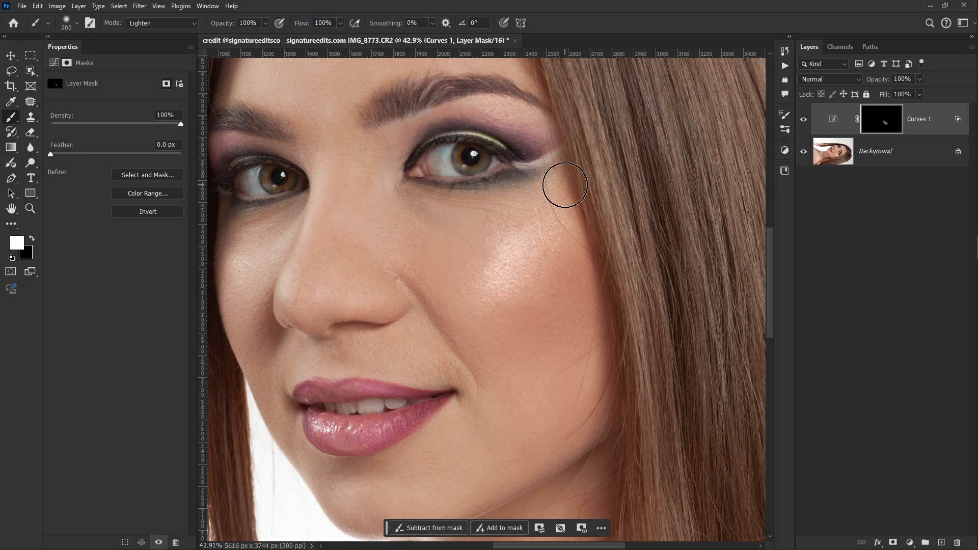
pyautogui.moveTo(555, 186)
pyautogui.mouseDown()
pyautogui.moveTo(410, 254)
pyautogui.moveTo(603, 196)
pyautogui.moveTo(486, 295)
pyautogui.moveTo(580, 241)
pyautogui.moveTo(538, 282)
pyautogui.moveTo(524, 278)
pyautogui.moveTo(565, 253)
pyautogui.moveTo(506, 305)
pyautogui.moveTo(568, 249)
pyautogui.moveTo(543, 264)
pyautogui.moveTo(536, 247)
pyautogui.moveTo(481, 274)
pyautogui.moveTo(466, 267)
pyautogui.moveTo(498, 240)
pyautogui.mouseUp()
pyautogui.scroll(-3, 498, 240)
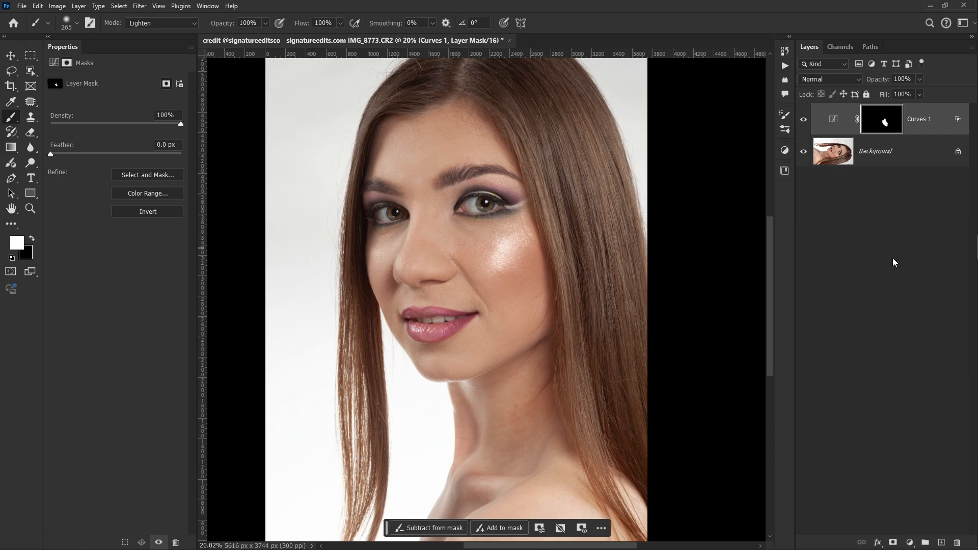
# Step: Try duplicating the Curves 1 layer to intensify the cheek highlight, and undo the duplication
pyautogui.hotkey('ctrl', 'j')
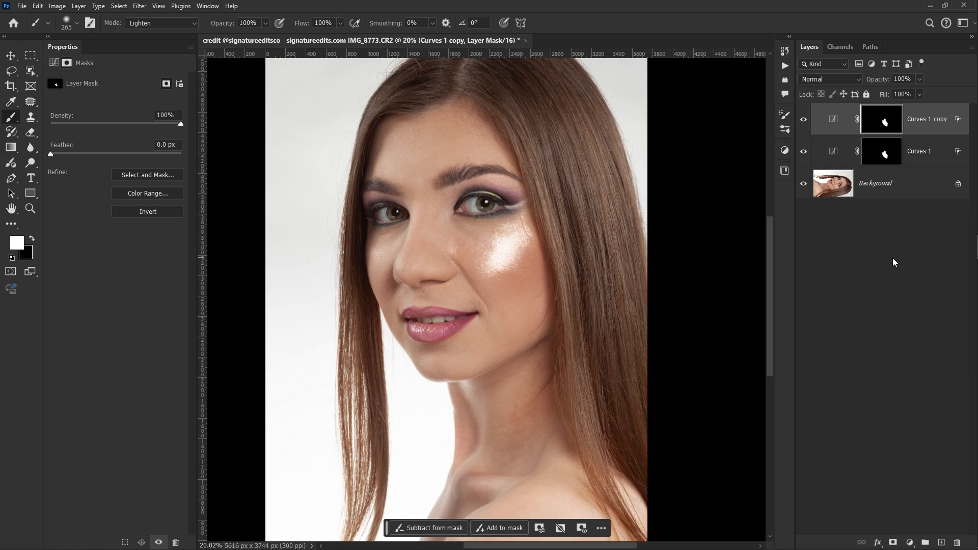
pyautogui.hotkey('ctrl', 'z')
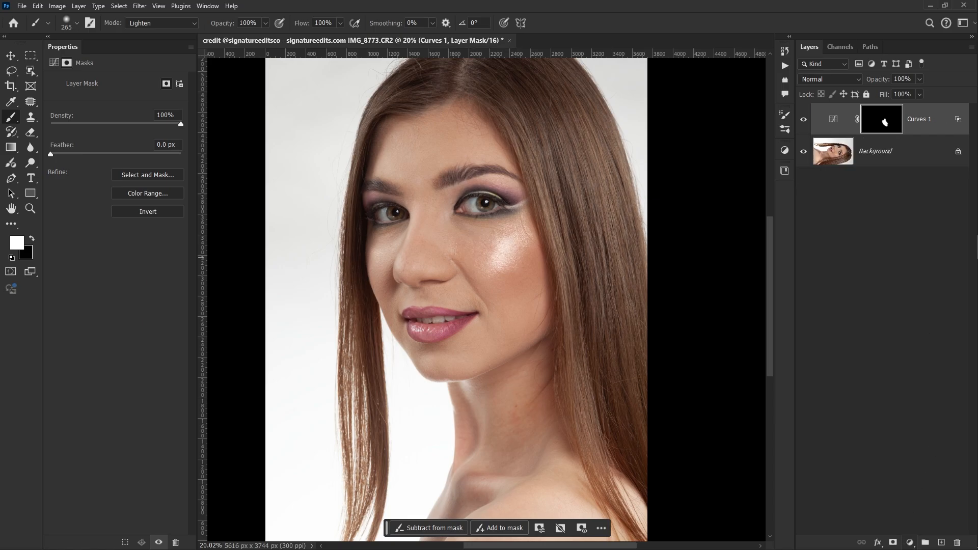
# Step: Add a second Curves adjustment layer on top and brighten it with a curve point at input 89, output 148
pyautogui.click(910, 542)
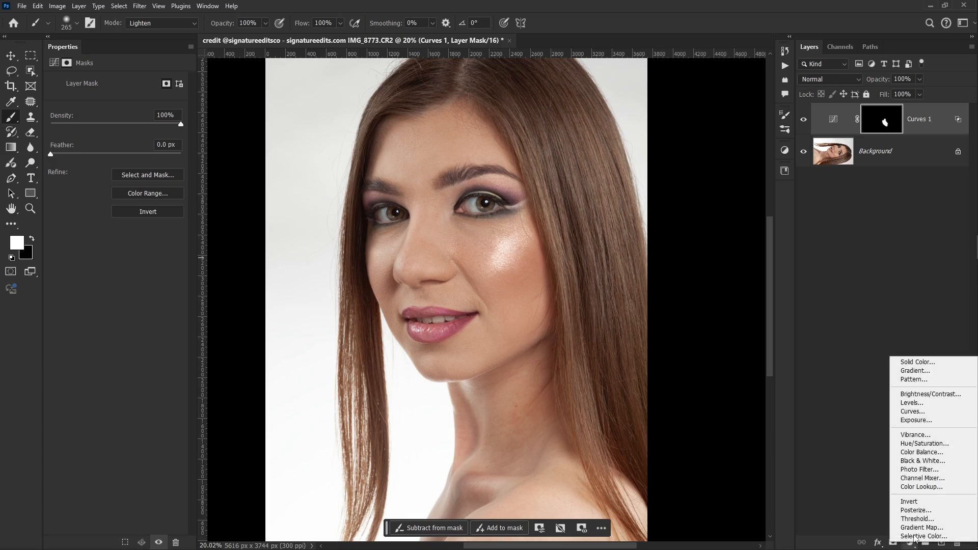
pyautogui.click(942, 413)
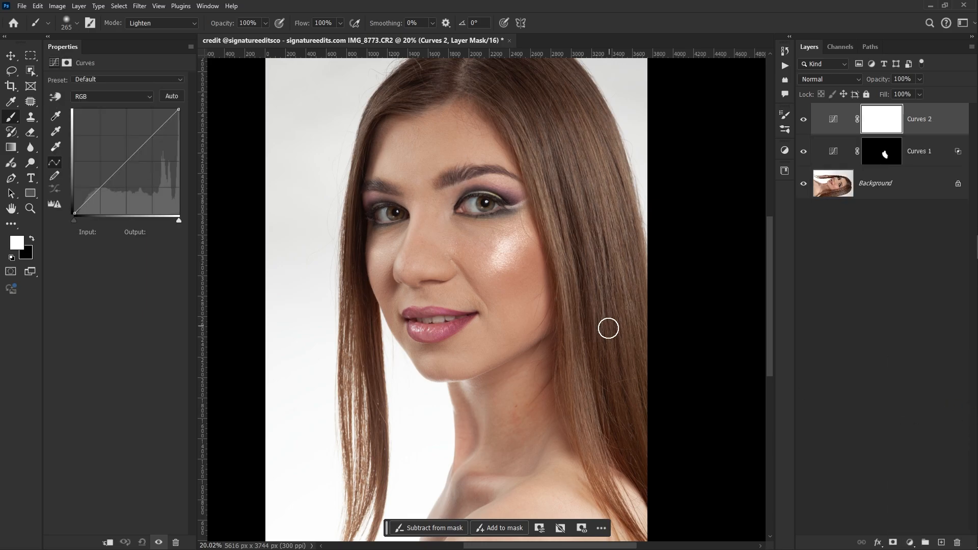
pyautogui.click(126, 160)
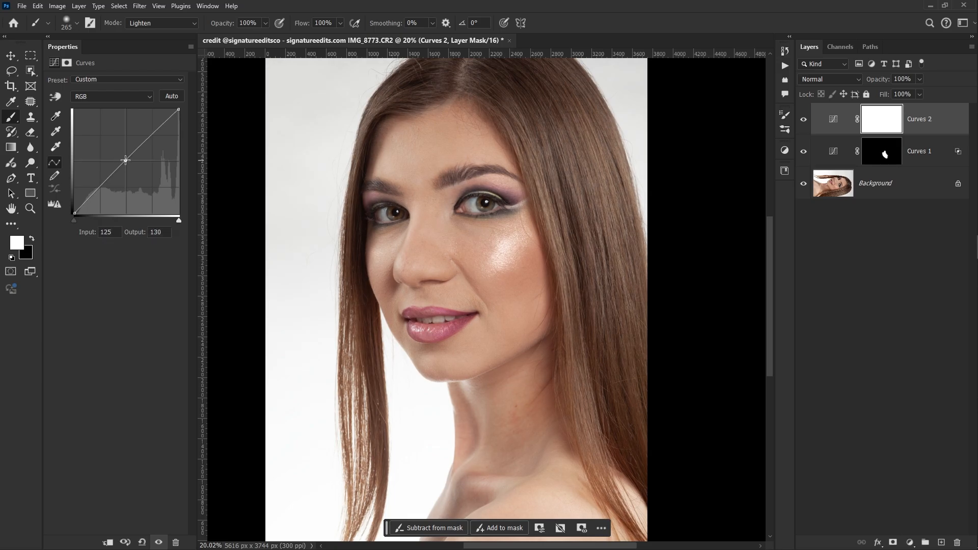
pyautogui.moveTo(124, 159)
pyautogui.mouseDown()
pyautogui.moveTo(105, 146)
pyautogui.moveTo(110, 153)
pyautogui.mouseUp()
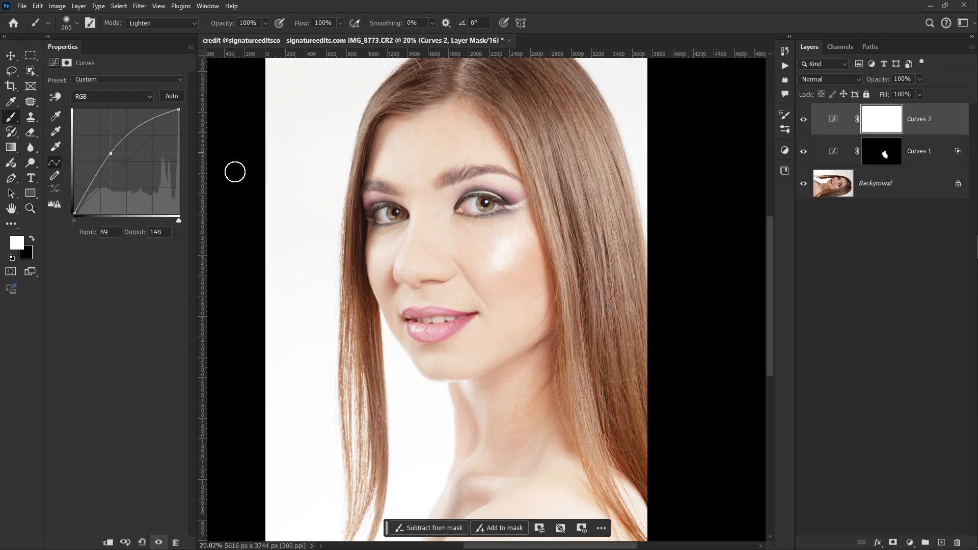
# Step: In the Curves 2 blending options, set the Blend If Underlying Layer shadow slider to a split of 164 / 196 and apply it
pyautogui.doubleClick(951, 116)
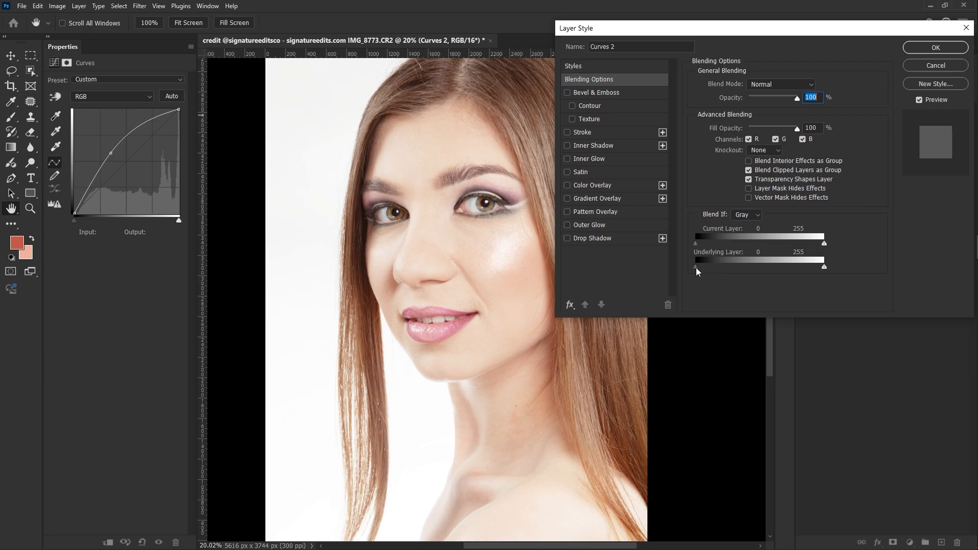
pyautogui.moveTo(697, 268); pyautogui.dragTo(780, 267)
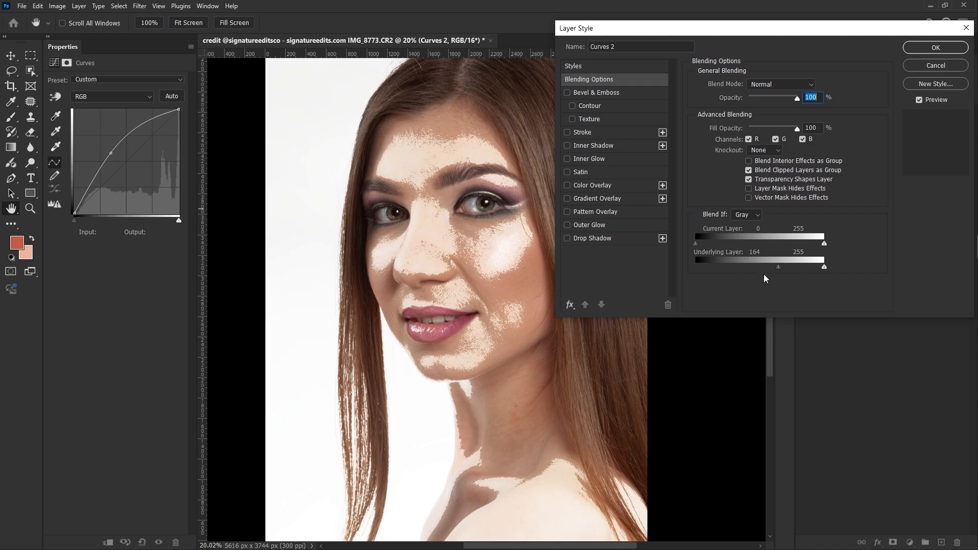
pyautogui.press('alt')
pyautogui.moveTo(782, 272); pyautogui.dragTo(785, 274)
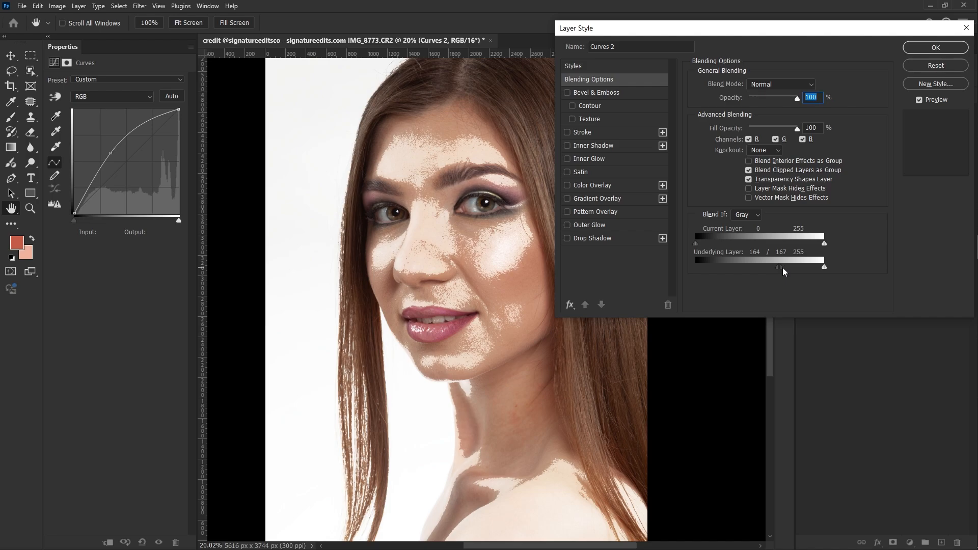
pyautogui.moveTo(783, 272); pyautogui.dragTo(796, 273)
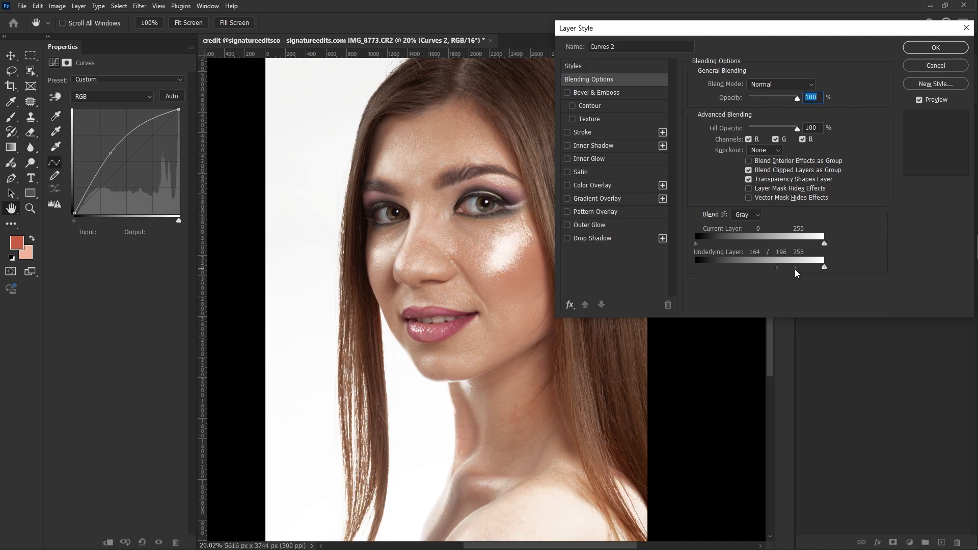
pyautogui.click(937, 48)
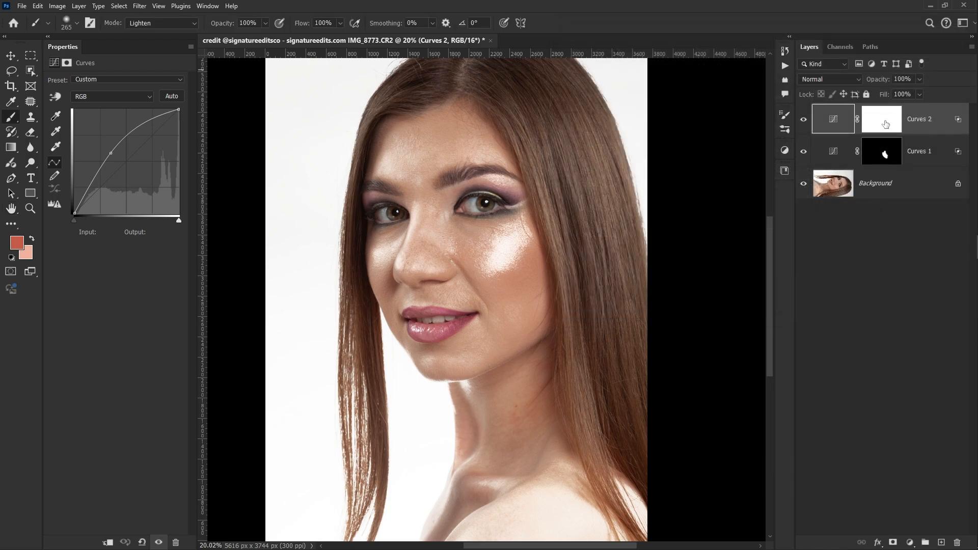
# Step: Invert the Curves 2 layer mask to black to hide its brightening effect
pyautogui.click(879, 125)
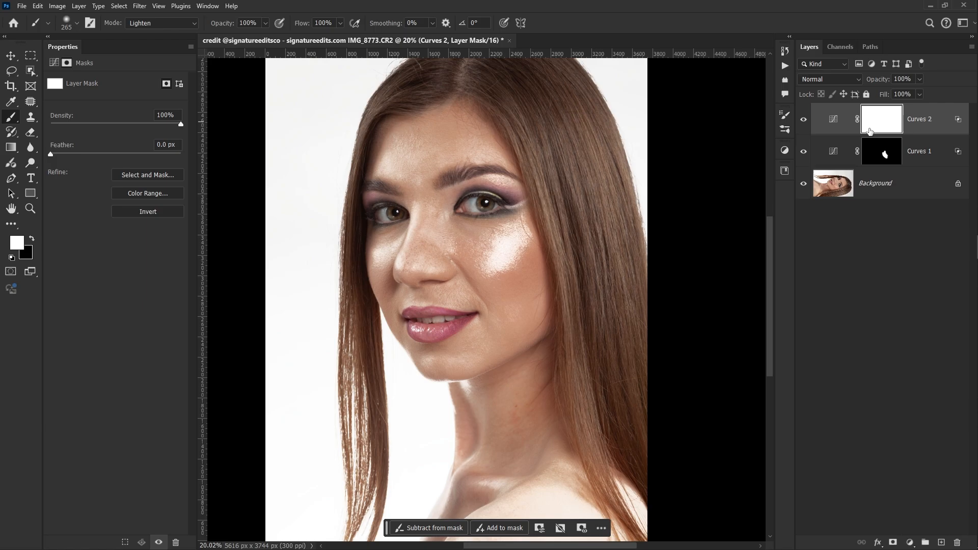
pyautogui.moveTo(868, 129); pyautogui.dragTo(870, 131)
pyautogui.hotkey('ctrl', 'i')
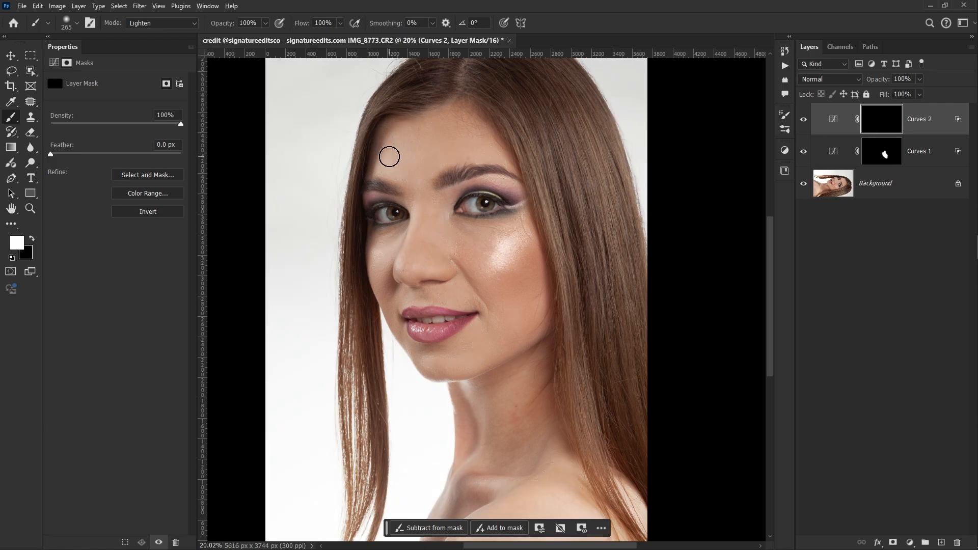
# Step: Paint white on the Curves 2 mask over the forehead with a 305-pixel brush to bring out its highlights
pyautogui.moveTo(390, 158); pyautogui.dragTo(394, 158)
pyautogui.scroll(2, 408, 156)
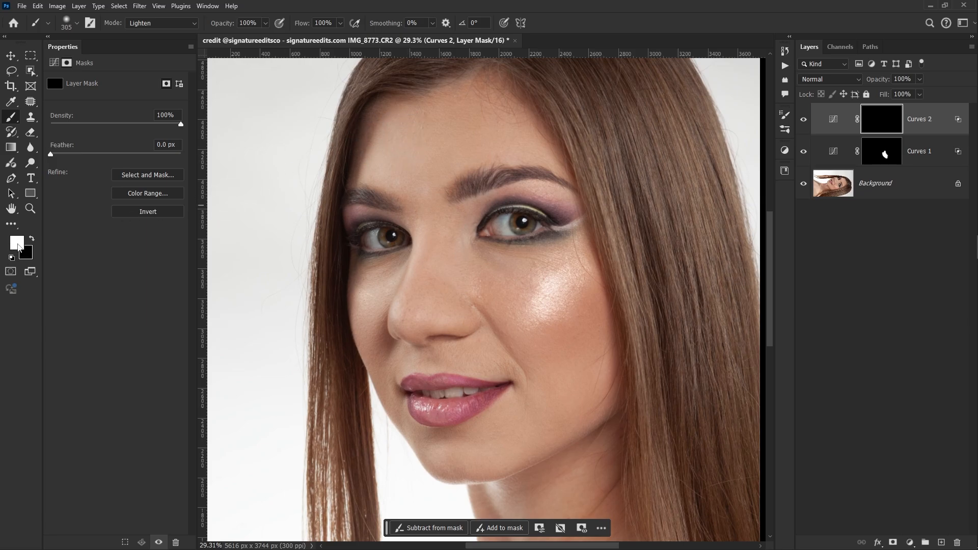
pyautogui.moveTo(395, 158)
pyautogui.mouseDown()
pyautogui.moveTo(370, 164)
pyautogui.moveTo(452, 147)
pyautogui.moveTo(492, 156)
pyautogui.moveTo(561, 136)
pyautogui.moveTo(362, 141)
pyautogui.moveTo(460, 158)
pyautogui.mouseUp()
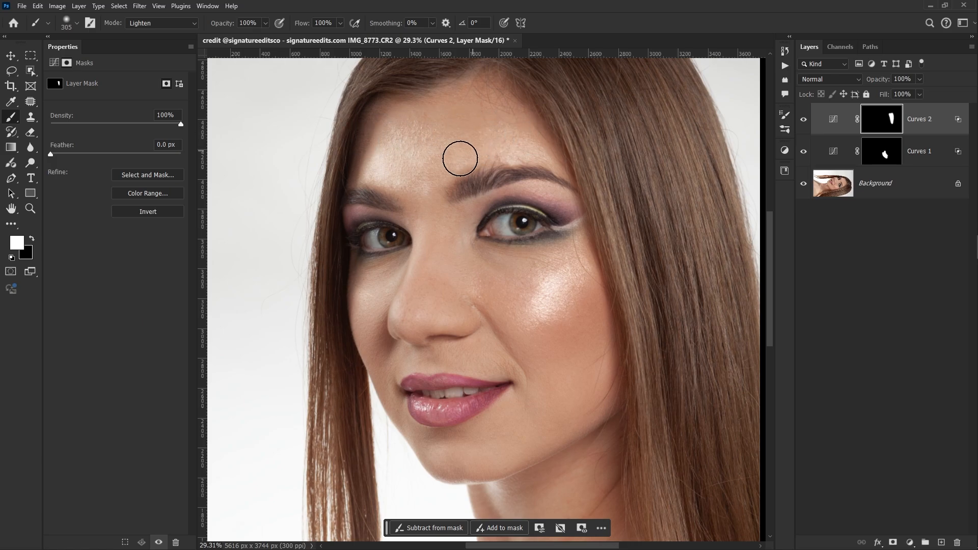
# Step: Add a third Curves adjustment layer on top and brighten it with a curve point at input 87, output 147
pyautogui.scroll(-1, 453, 154)
pyautogui.scroll(-2, 456, 193)
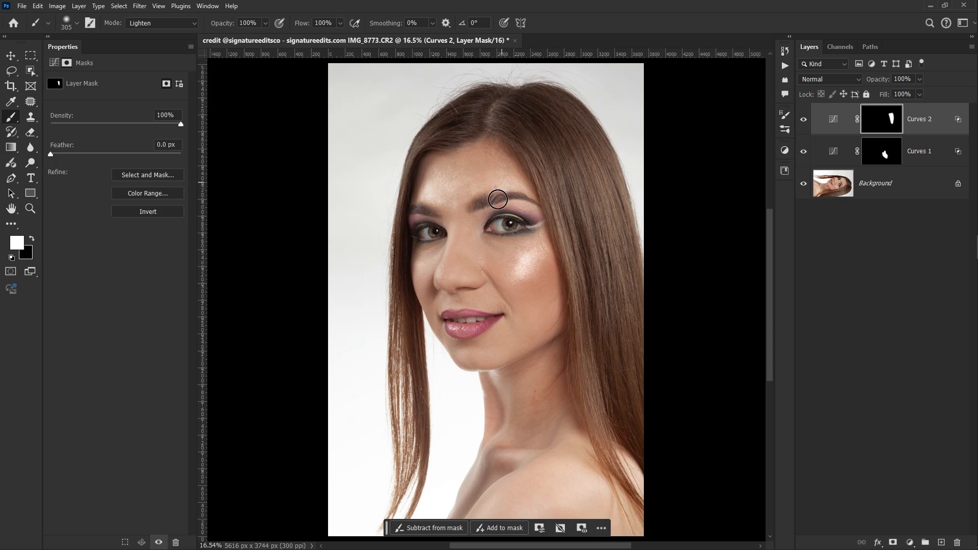
pyautogui.click(909, 541)
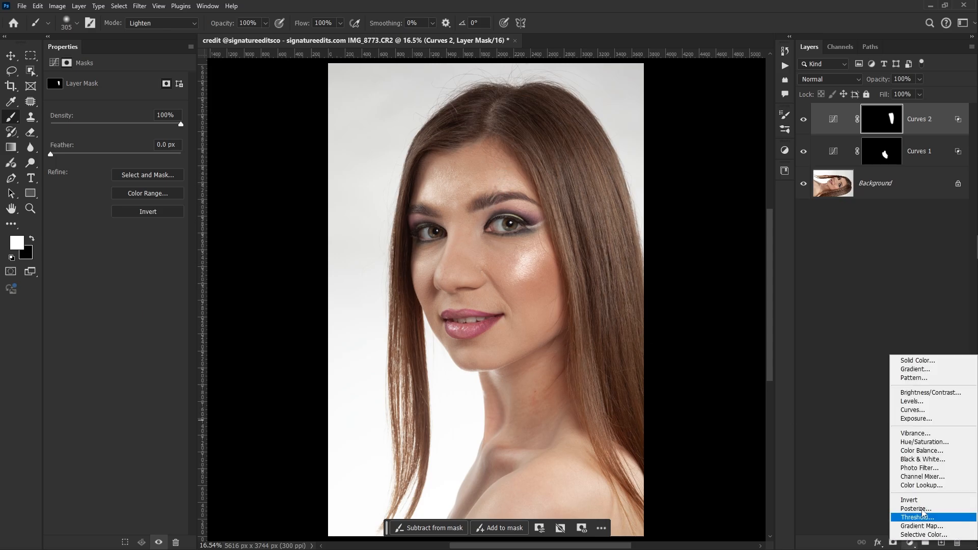
pyautogui.click(938, 411)
pyautogui.moveTo(126, 162); pyautogui.dragTo(111, 153)
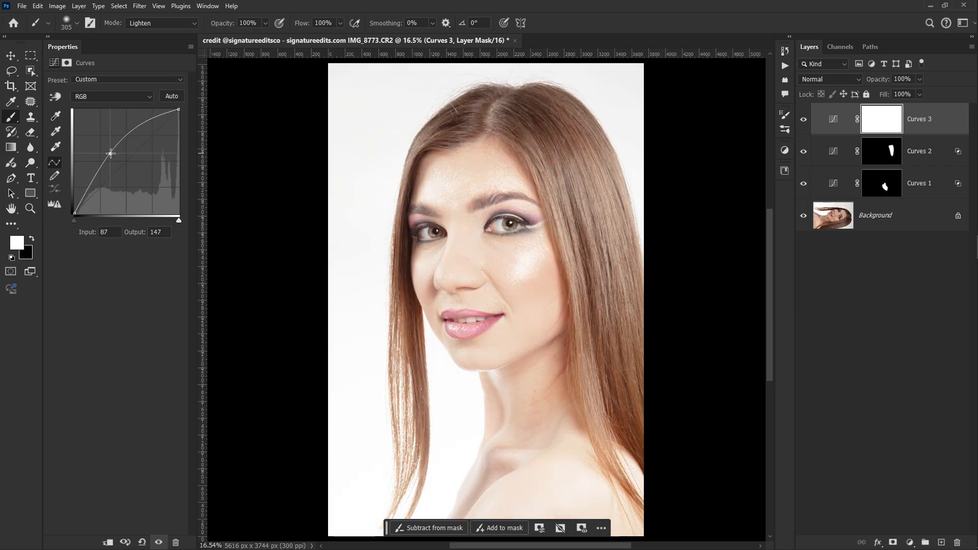
# Step: In the Curves 3 blending options, split the Blend If Underlying Layer shadow slider to 173 / 193 and apply it
pyautogui.doubleClick(952, 121)
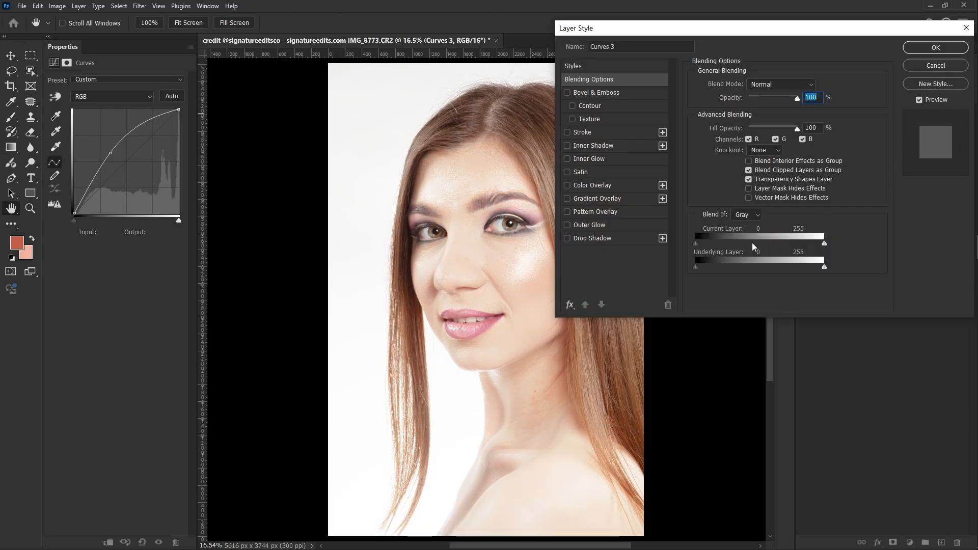
pyautogui.moveTo(697, 267); pyautogui.dragTo(793, 272)
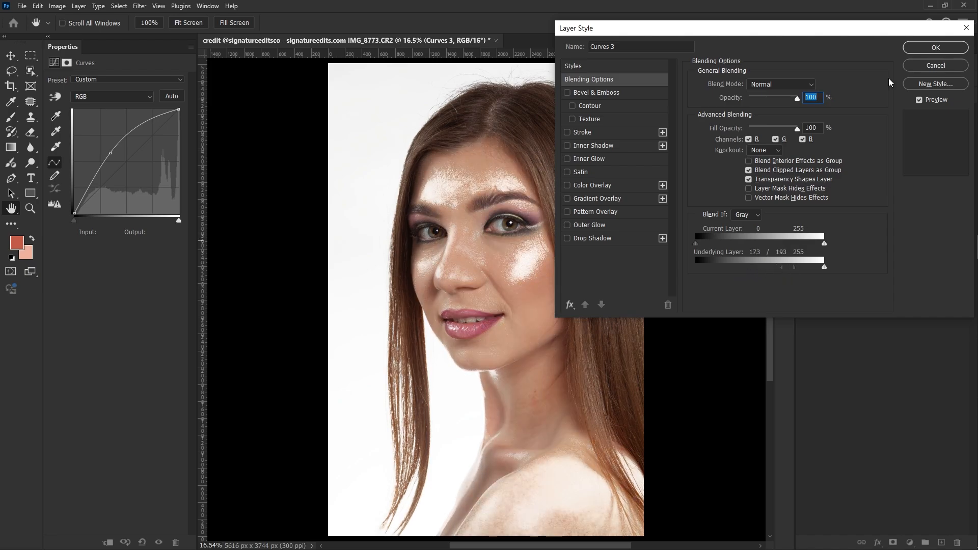
pyautogui.click(935, 47)
# Step: Invert the Curves 3 mask to black and paint white over the nose with a 131-pixel brush
pyautogui.click(902, 125)
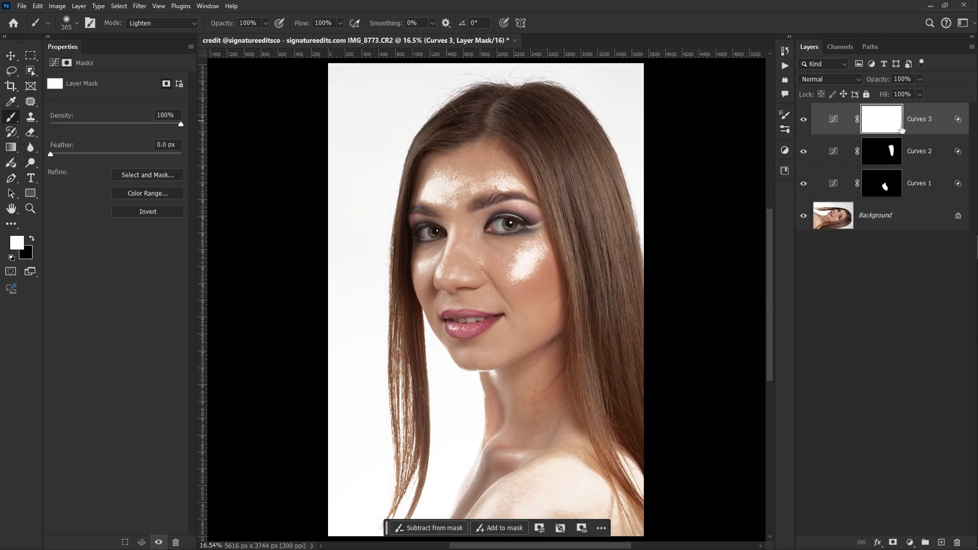
pyautogui.hotkey('ctrl', 'i')
pyautogui.scroll(12, 468, 239)
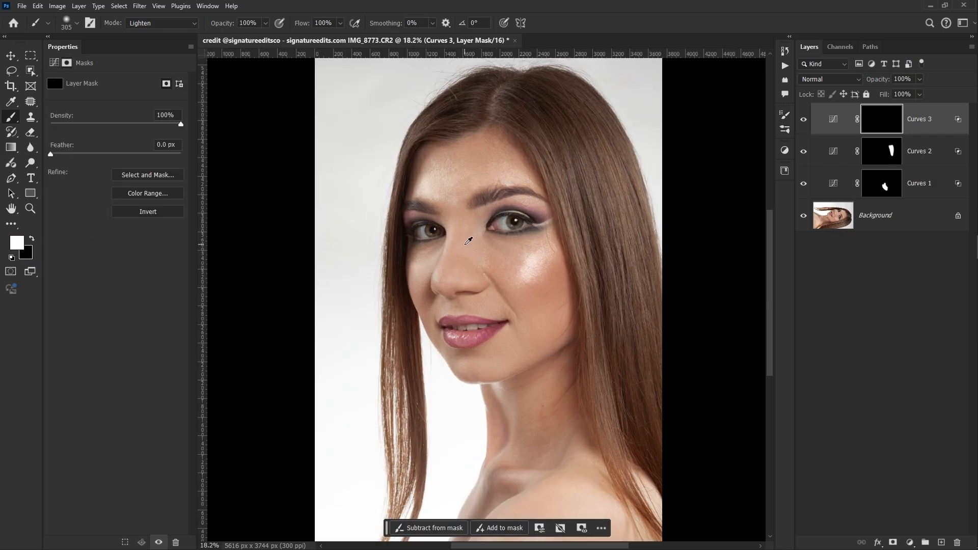
pyautogui.moveTo(502, 291); pyautogui.dragTo(470, 279)
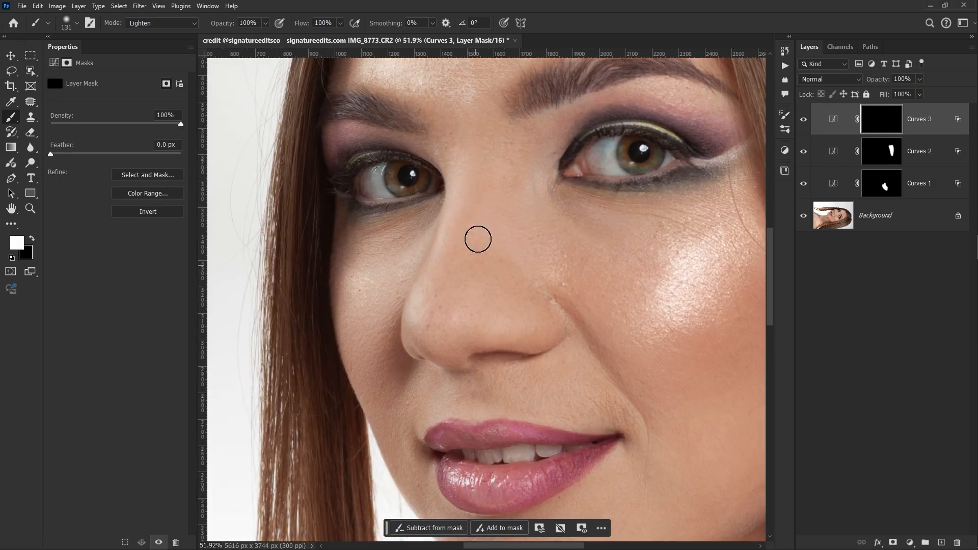
pyautogui.moveTo(457, 189)
pyautogui.mouseDown()
pyautogui.moveTo(442, 266)
pyautogui.moveTo(411, 329)
pyautogui.moveTo(537, 323)
pyautogui.moveTo(421, 314)
pyautogui.mouseUp()
pyautogui.scroll(-8, 544, 314)
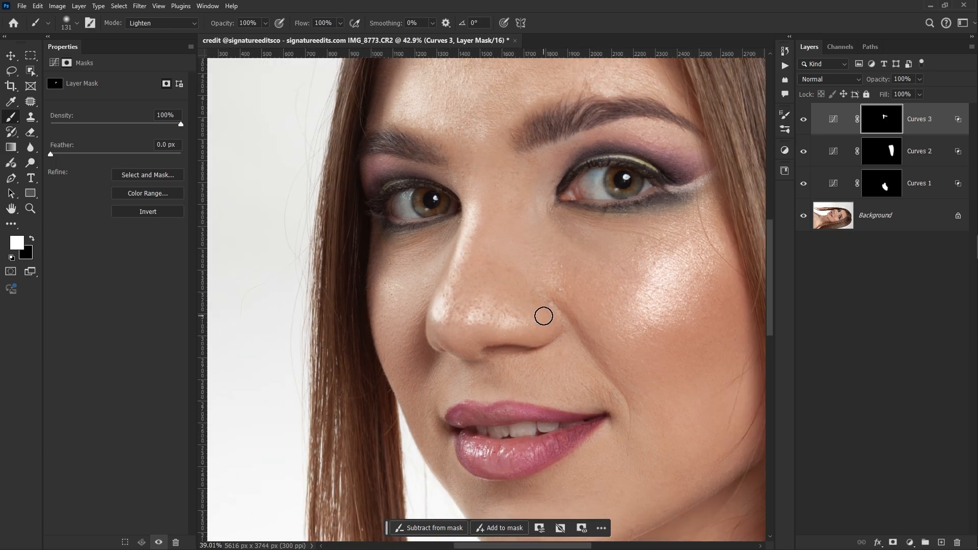
pyautogui.scroll(-4, 769, 258)
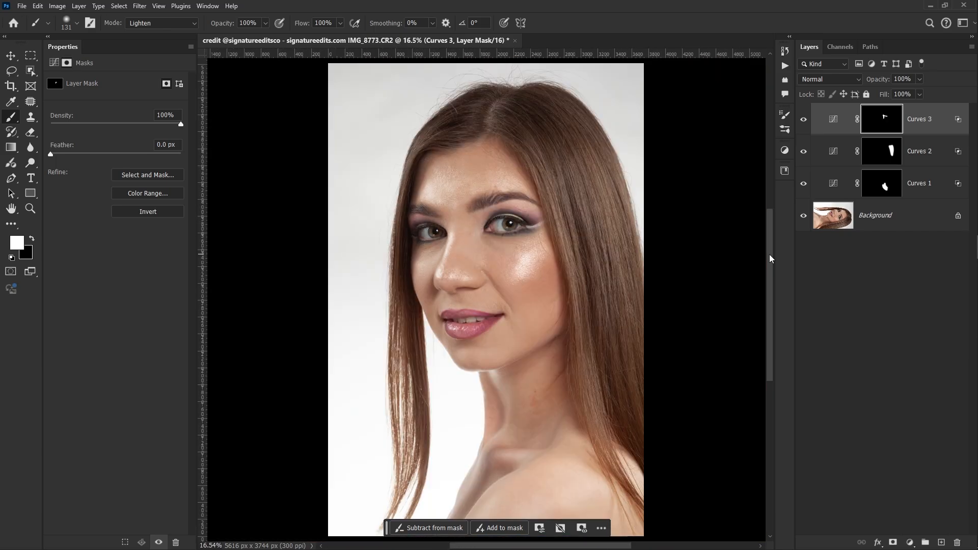
# Step: Add a fourth Curves adjustment layer on top and brighten it with a curve point at input 91, output 154
pyautogui.click(910, 543)
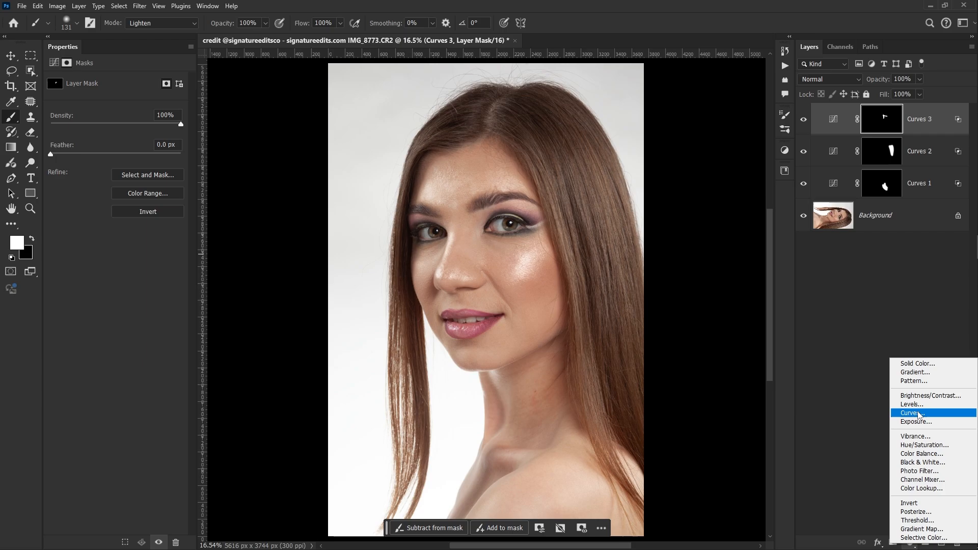
pyautogui.click(917, 413)
pyautogui.moveTo(125, 159); pyautogui.dragTo(113, 150)
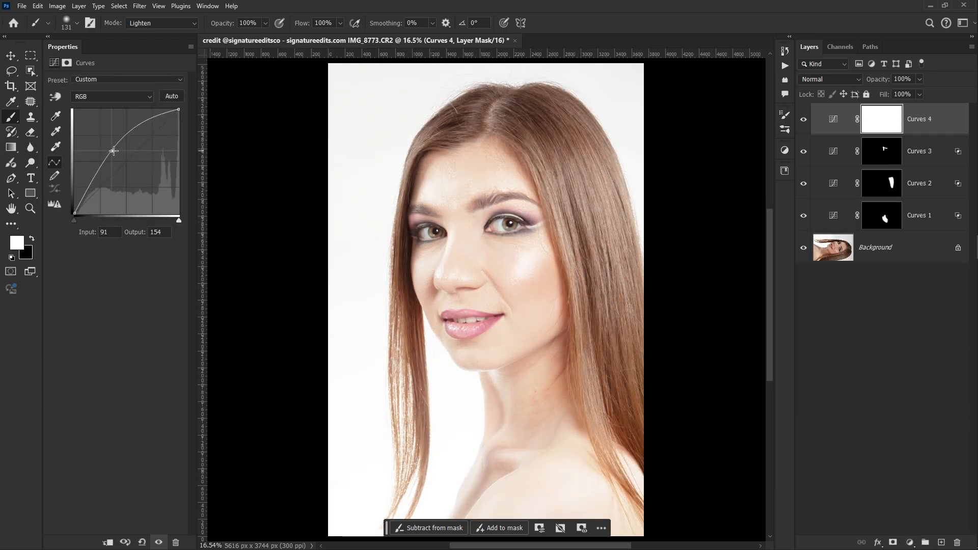
# Step: In the Curves 4 blending options, split the Blend If Underlying Layer shadow slider to 145 / 202 and apply it
pyautogui.doubleClick(938, 121)
pyautogui.moveTo(695, 267); pyautogui.dragTo(799, 271)
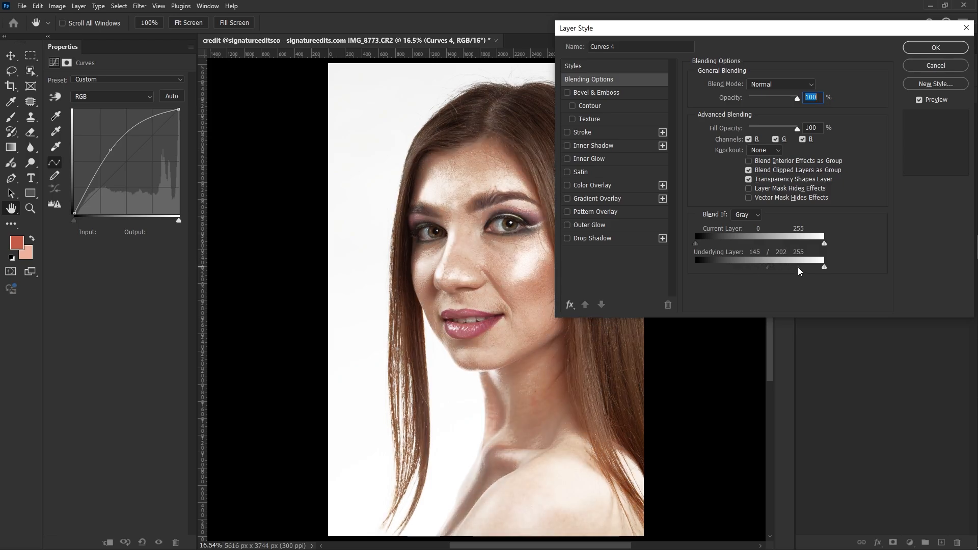
pyautogui.click(936, 47)
# Step: Invert the Curves 4 mask to black and paint white over the far cheek beside the nose with a 236-pixel brush
pyautogui.click(893, 107)
pyautogui.hotkey('ctrl', 'i')
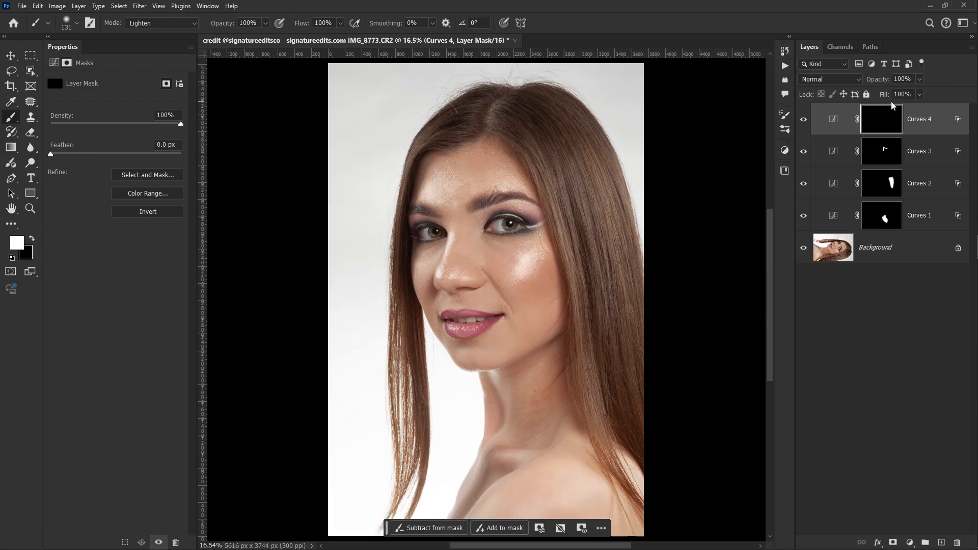
pyautogui.scroll(4, 419, 264)
pyautogui.moveTo(416, 269); pyautogui.dragTo(428, 269)
pyautogui.moveTo(500, 214)
pyautogui.mouseDown()
pyautogui.moveTo(427, 283)
pyautogui.moveTo(476, 250)
pyautogui.moveTo(452, 295)
pyautogui.moveTo(428, 303)
pyautogui.moveTo(450, 229)
pyautogui.moveTo(437, 238)
pyautogui.moveTo(434, 288)
pyautogui.mouseUp()
pyautogui.scroll(-1, 508, 205)
pyautogui.scroll(-3, 508, 206)
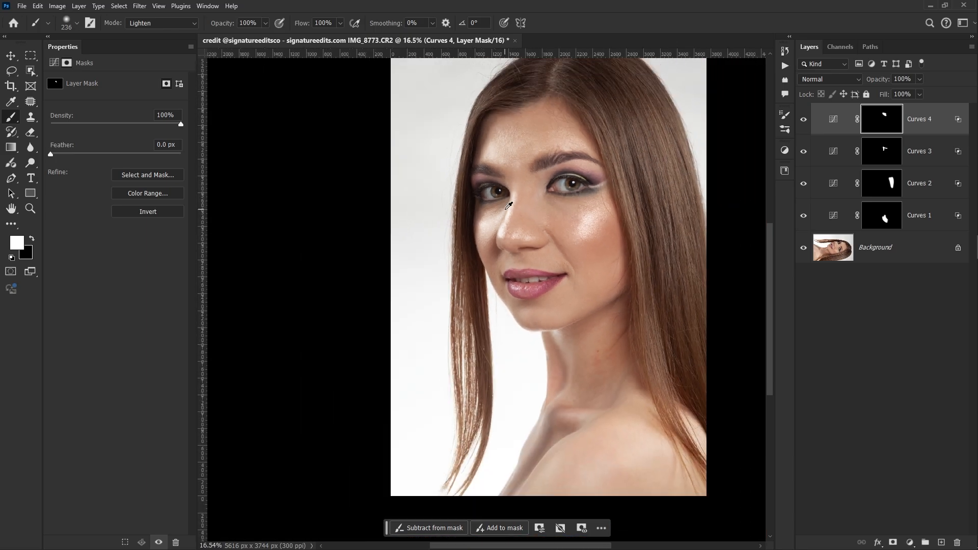
# Step: Add a fifth Curves adjustment layer on top and brighten it with a curve point at input 101, output 146
pyautogui.click(910, 542)
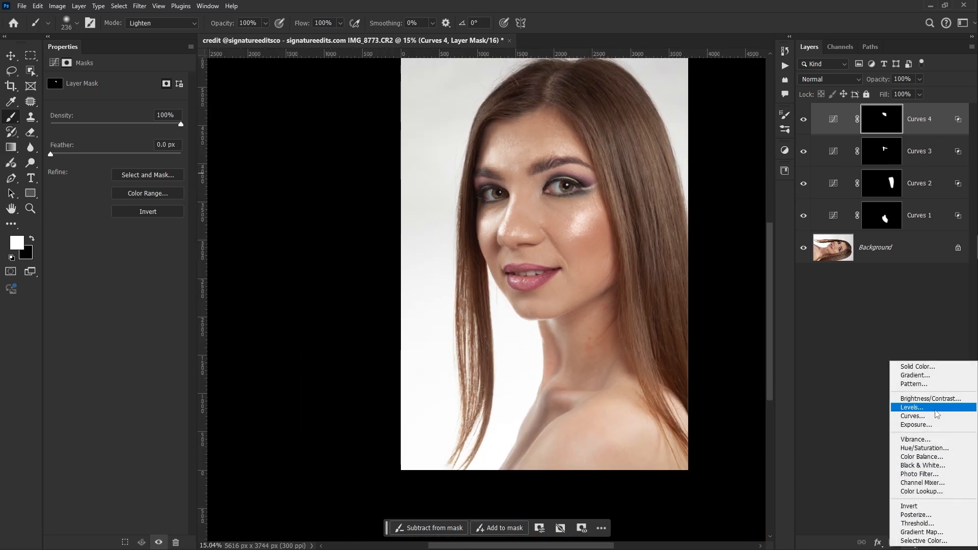
pyautogui.click(914, 416)
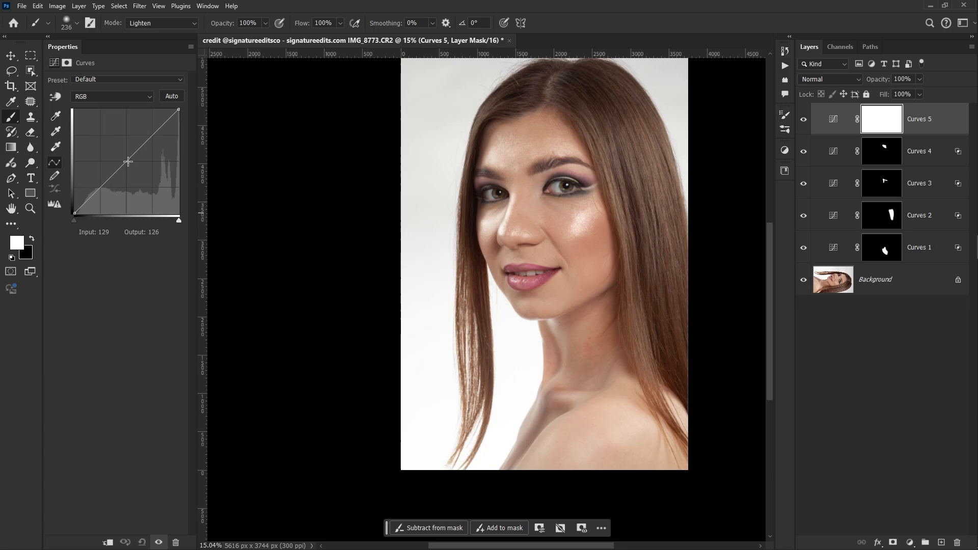
pyautogui.moveTo(128, 161); pyautogui.dragTo(122, 154)
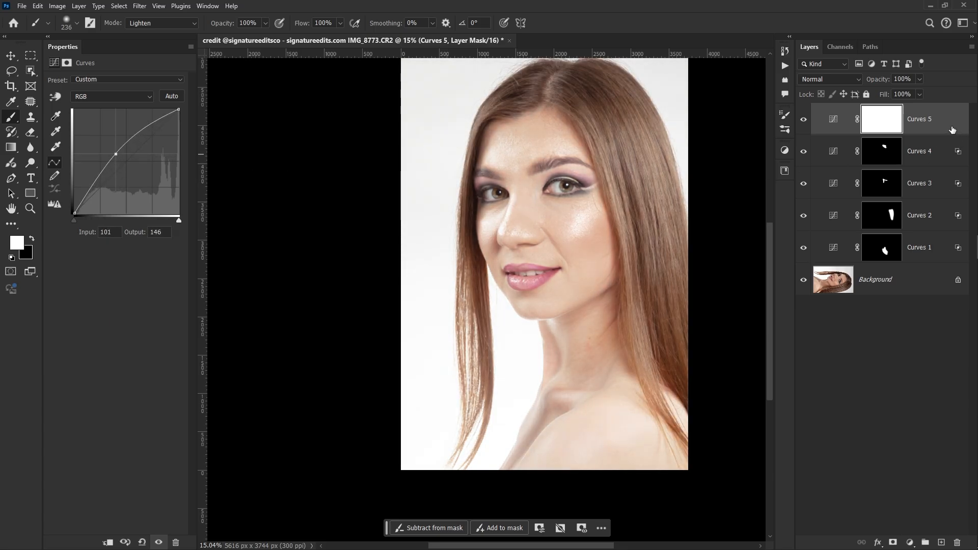
# Step: In the Curves 5 blending options, raise and split the Blend If Underlying Layer shadow slider and apply it
pyautogui.doubleClick(952, 129)
pyautogui.moveTo(723, 27); pyautogui.dragTo(788, 28)
pyautogui.press('alt')
pyautogui.moveTo(761, 268); pyautogui.dragTo(833, 270)
pyautogui.moveTo(893, 32); pyautogui.dragTo(841, 33)
pyautogui.click(934, 54)
# Step: Invert the Curves 5 mask to black and paint white over the lower lip with a 129-pixel brush and the upper lip with an 86-pixel brush
pyautogui.click(881, 127)
pyautogui.press('d')
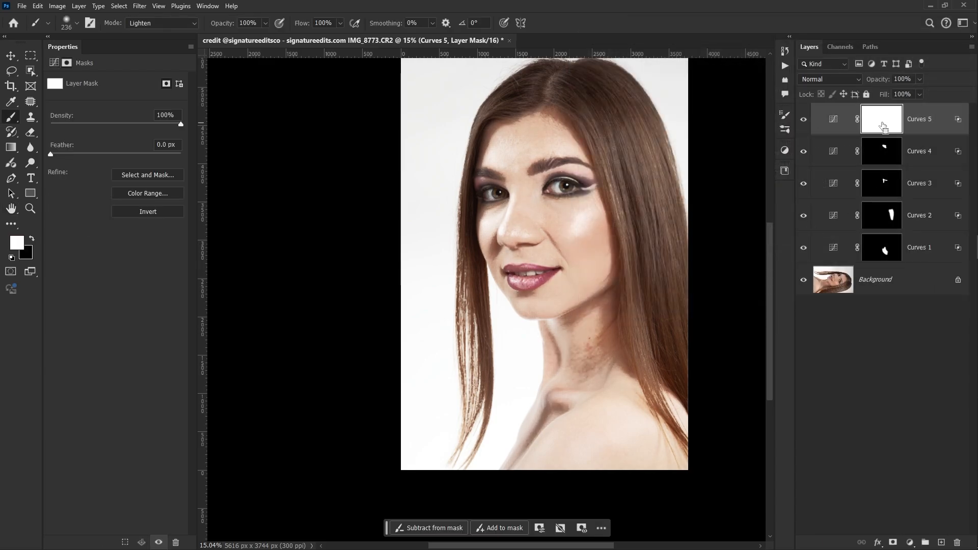
pyautogui.hotkey('ctrl', 'i')
pyautogui.moveTo(528, 275)
pyautogui.mouseDown()
pyautogui.moveTo(558, 281)
pyautogui.moveTo(536, 290)
pyautogui.mouseUp()
pyautogui.moveTo(438, 299)
pyautogui.mouseDown()
pyautogui.moveTo(585, 301)
pyautogui.moveTo(463, 306)
pyautogui.mouseUp()
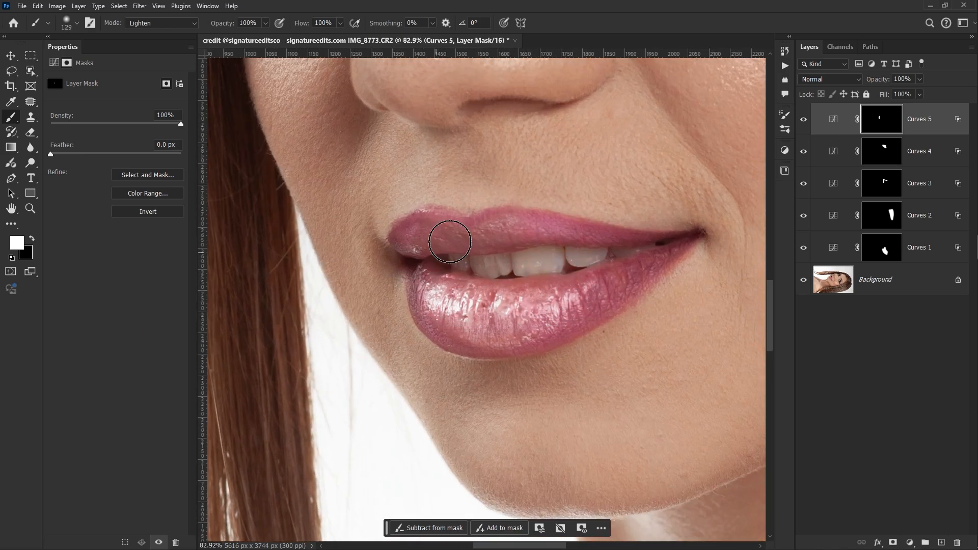
pyautogui.moveTo(499, 230)
pyautogui.mouseDown()
pyautogui.moveTo(479, 230)
pyautogui.moveTo(572, 233)
pyautogui.moveTo(416, 248)
pyautogui.moveTo(459, 235)
pyautogui.moveTo(406, 261)
pyautogui.moveTo(420, 234)
pyautogui.moveTo(412, 231)
pyautogui.moveTo(440, 220)
pyautogui.moveTo(419, 220)
pyautogui.mouseUp()
pyautogui.scroll(-8, 545, 229)
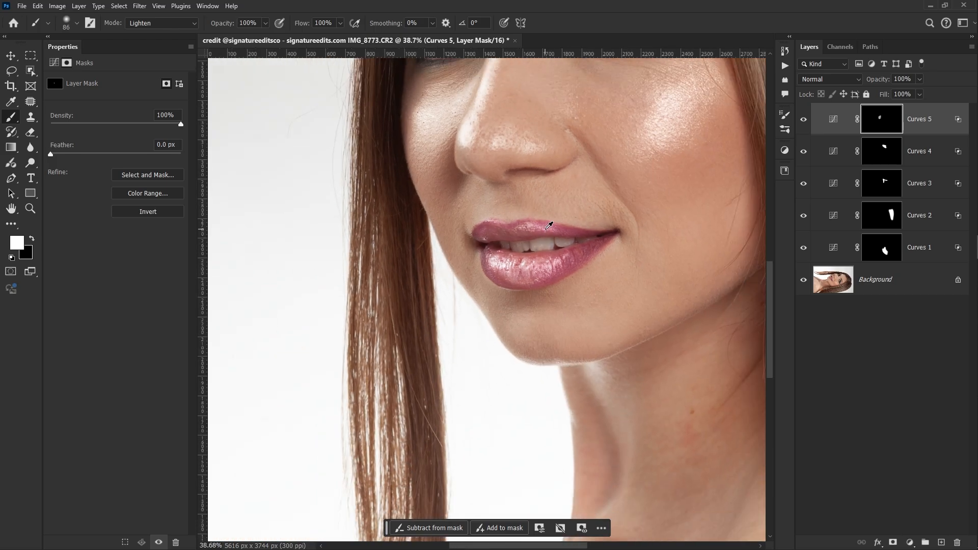
pyautogui.scroll(-5, 546, 235)
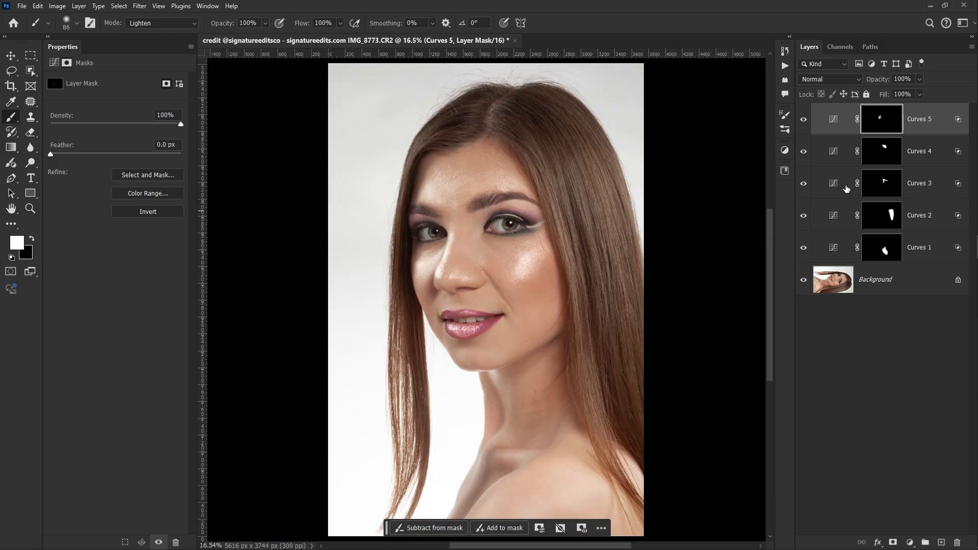
# Step: Add a sixth Curves adjustment layer on top and brighten it with a curve point at input 87, output 154
pyautogui.click(911, 543)
pyautogui.click(922, 416)
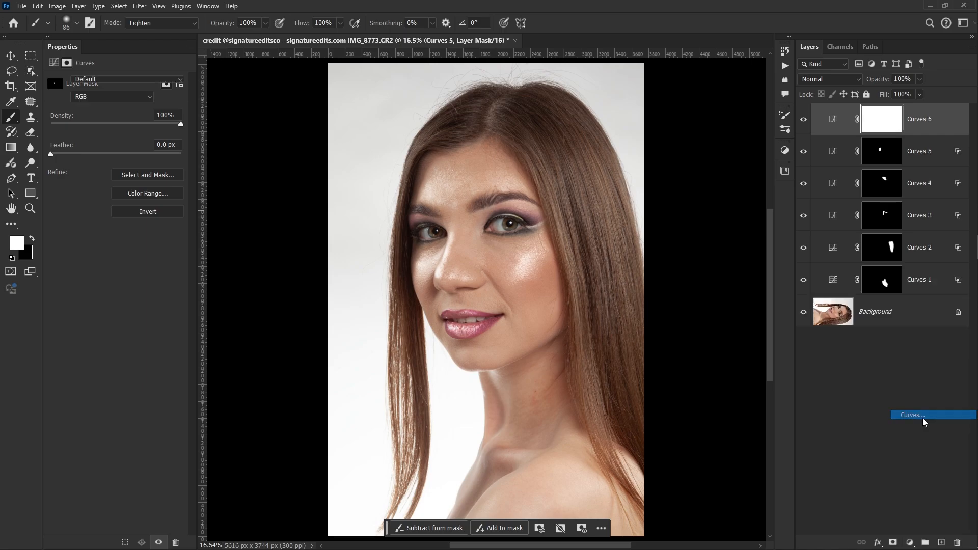
pyautogui.moveTo(127, 162); pyautogui.dragTo(112, 151)
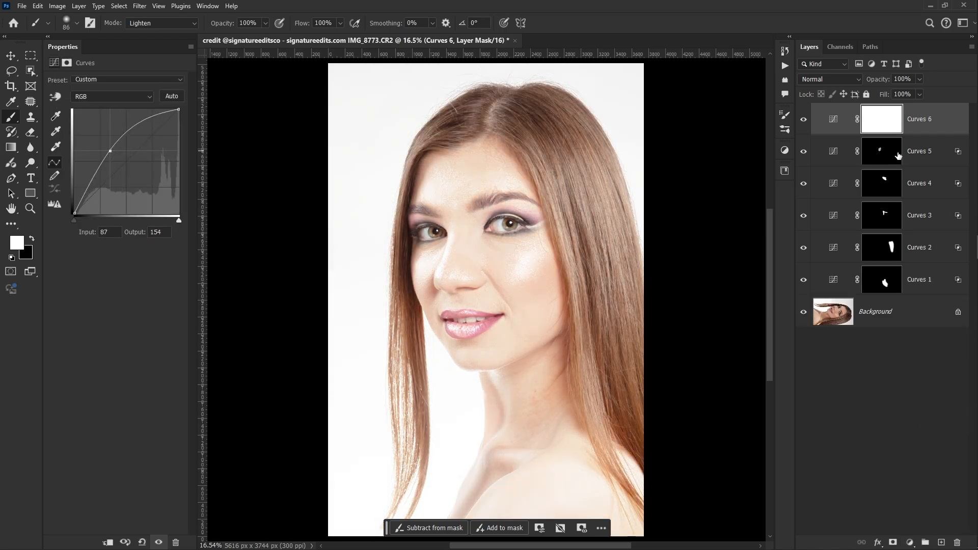
# Step: Split the Curves 6 Blend If Underlying Layer shadow slider to 140 / 192, and invert the layer's mask to black
pyautogui.doubleClick(958, 128)
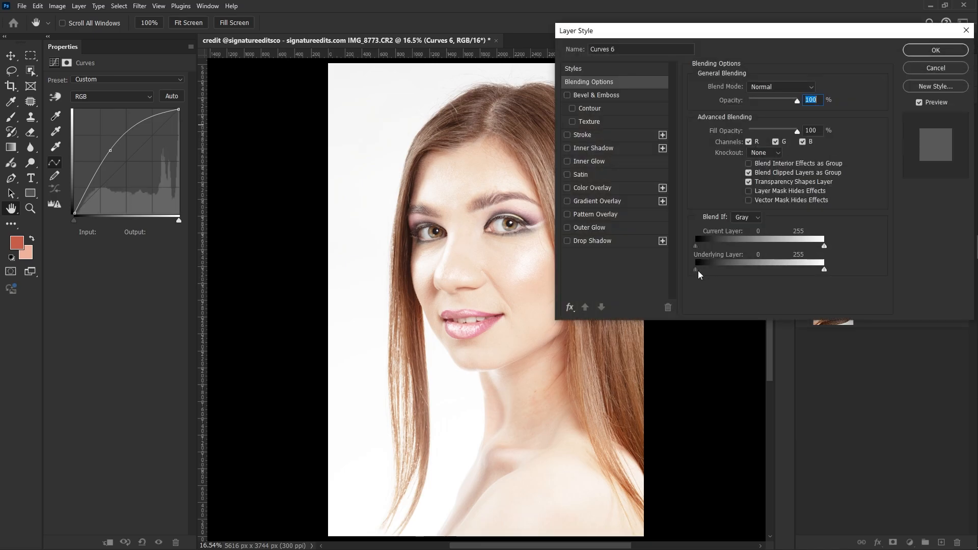
pyautogui.moveTo(698, 270); pyautogui.dragTo(796, 265)
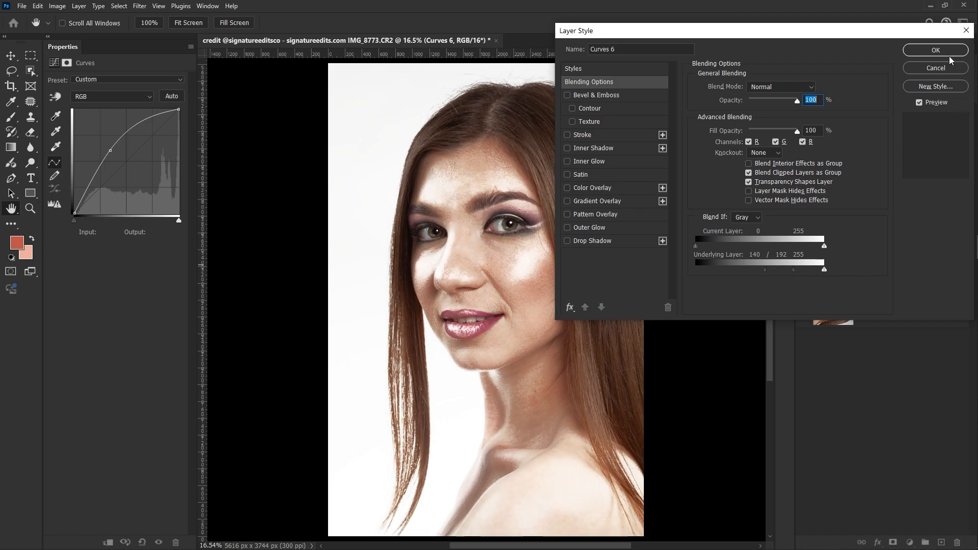
pyautogui.click(935, 49)
pyautogui.click(888, 119)
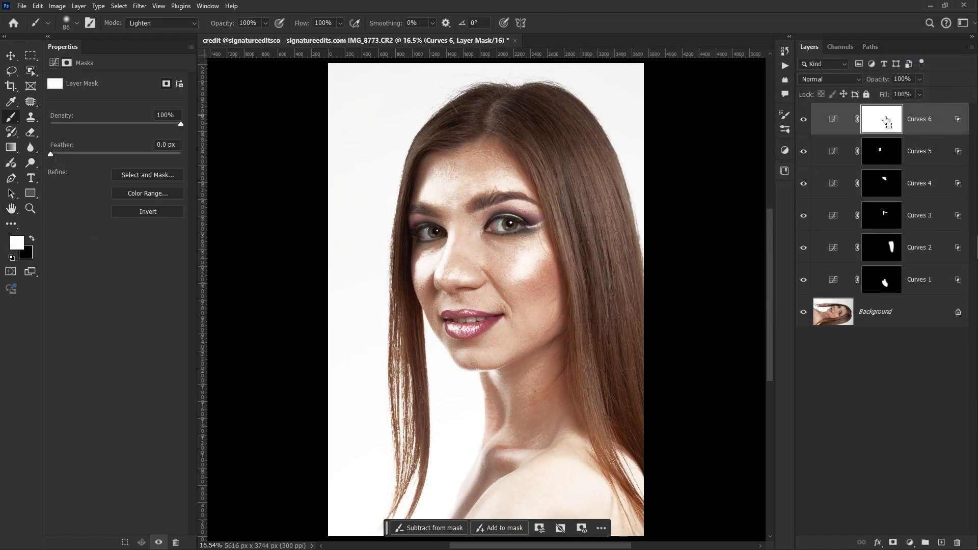
pyautogui.hotkey('ctrl', 'i')
# Step: Try painting white on the Curves 6 mask along the chin and jawline with a 190-pixel brush, and undo the stroke
pyautogui.scroll(3, 477, 377)
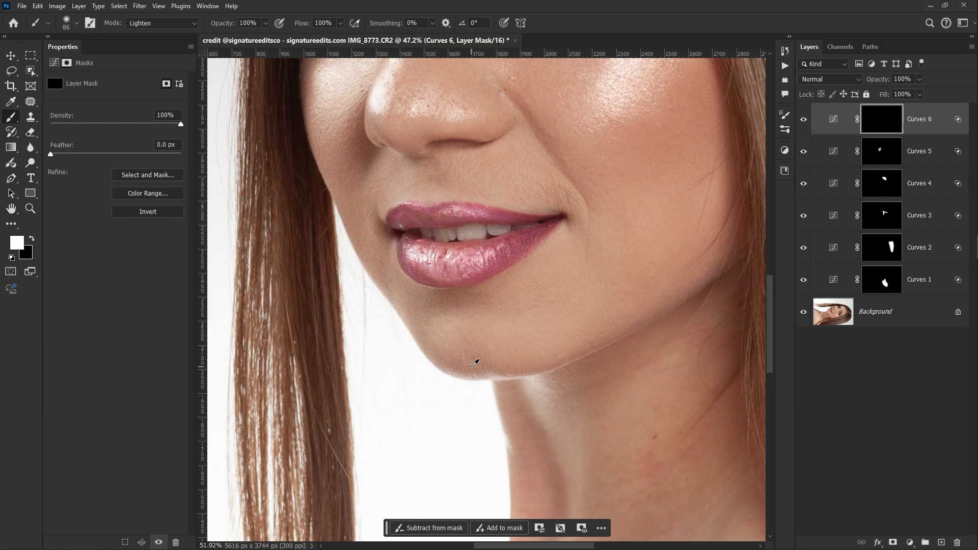
pyautogui.scroll(2, 472, 367)
pyautogui.moveTo(464, 371); pyautogui.dragTo(514, 368)
pyautogui.moveTo(432, 321)
pyautogui.mouseDown()
pyautogui.moveTo(604, 328)
pyautogui.moveTo(471, 324)
pyautogui.moveTo(615, 312)
pyautogui.moveTo(411, 334)
pyautogui.moveTo(512, 323)
pyautogui.moveTo(740, 231)
pyautogui.moveTo(555, 339)
pyautogui.moveTo(730, 262)
pyautogui.mouseUp()
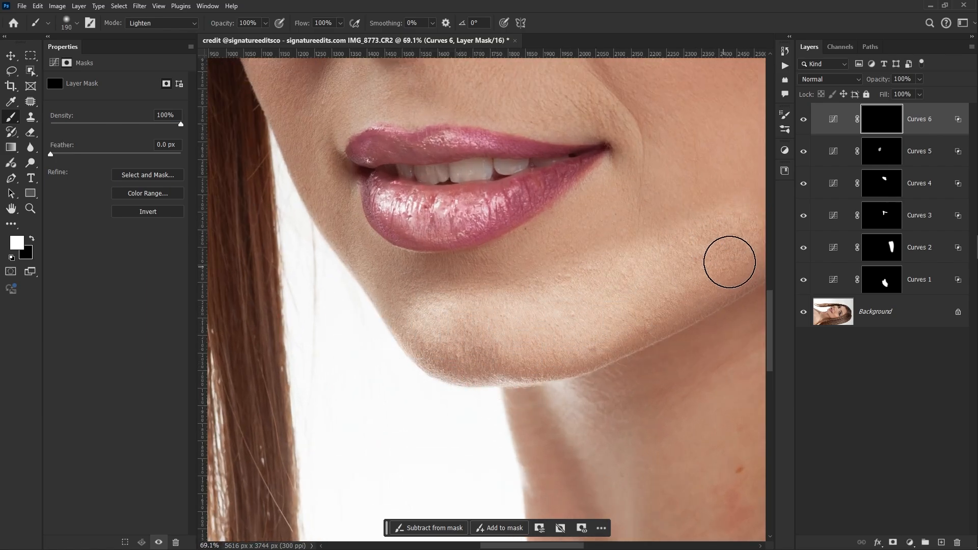
pyautogui.scroll(-3, 567, 277)
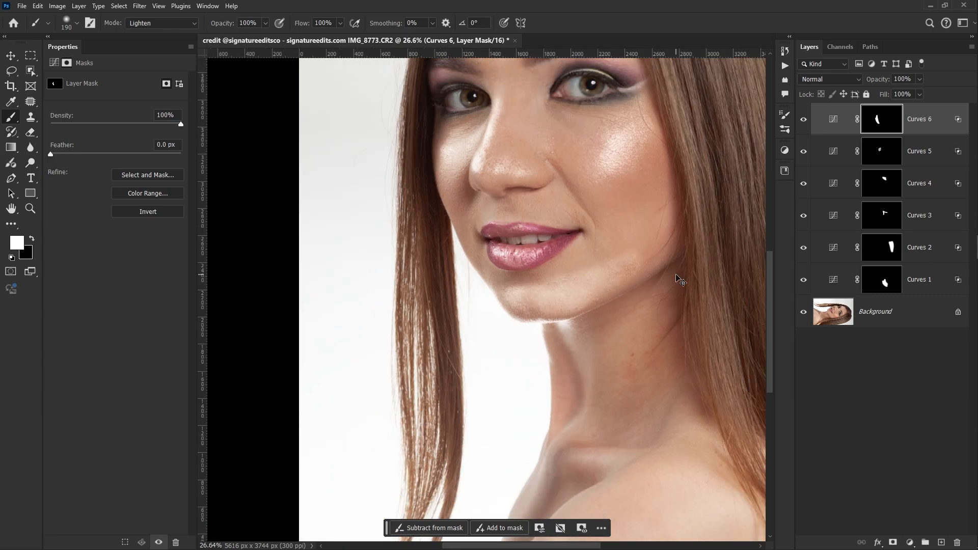
pyautogui.hotkey('ctrl', 'z')
# Step: Paint white on the Curves 6 mask over the chin with a larger brush, and undo the last stroke
pyautogui.scroll(2, 568, 283)
pyautogui.moveTo(596, 283); pyautogui.dragTo(609, 284)
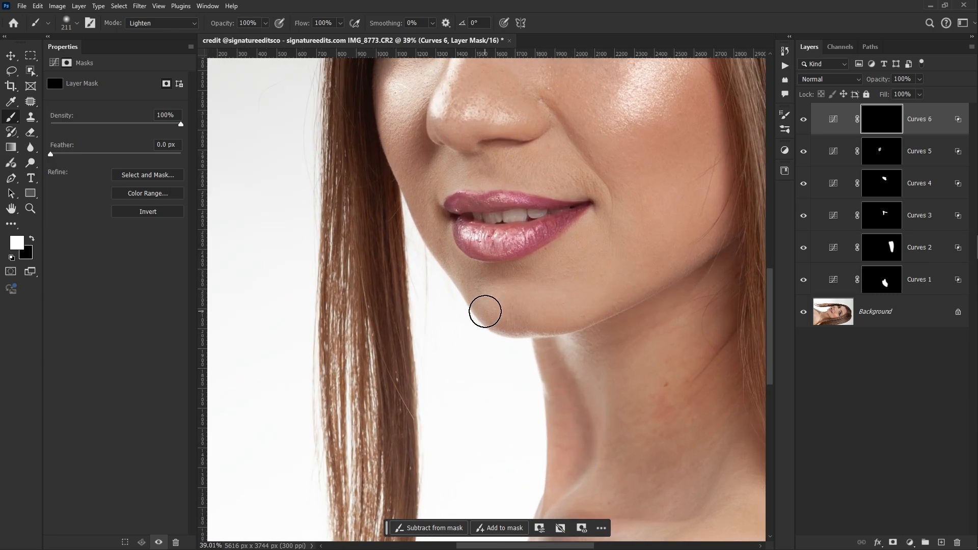
pyautogui.moveTo(482, 314); pyautogui.dragTo(496, 316)
pyautogui.moveTo(545, 305)
pyautogui.mouseDown()
pyautogui.moveTo(479, 301)
pyautogui.moveTo(522, 308)
pyautogui.mouseUp()
pyautogui.scroll(-4, 494, 352)
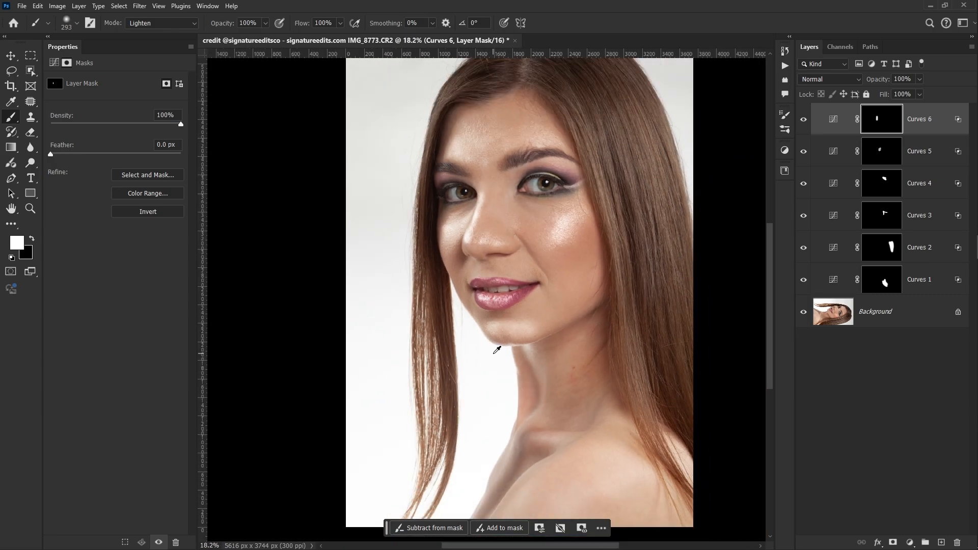
pyautogui.scroll(-1, 495, 352)
pyautogui.hotkey('ctrl', 'z')
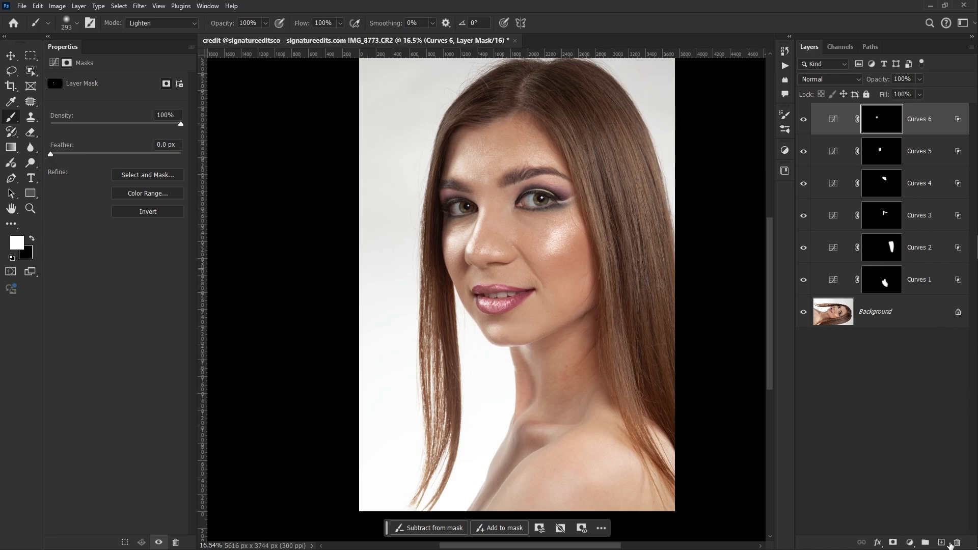
# Step: Add a seventh Curves adjustment layer on top and brighten it by raising a midtone curve point
pyautogui.click(908, 543)
pyautogui.click(922, 409)
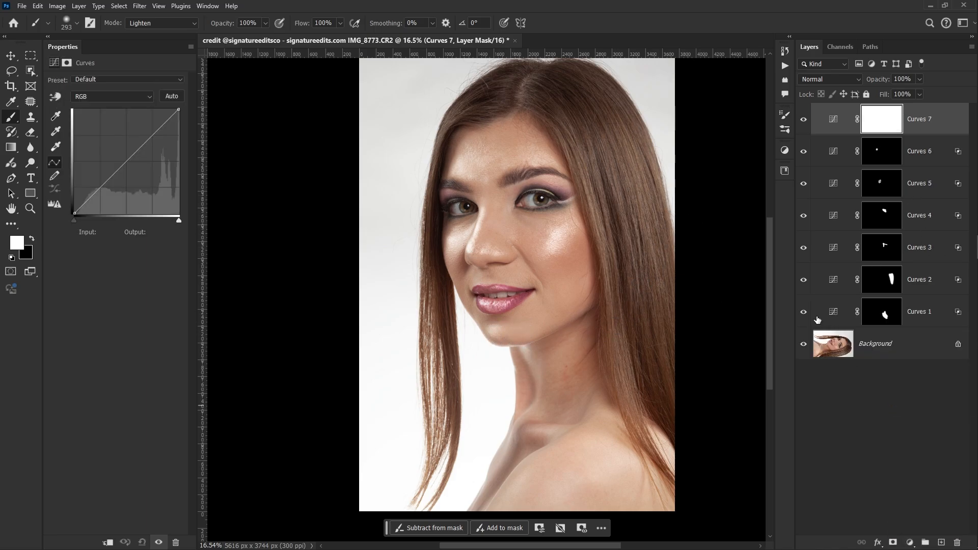
pyautogui.moveTo(116, 167); pyautogui.dragTo(117, 153)
# Step: Split the Curves 7 Blend If Underlying Layer shadow slider to 151 / 182, and invert the layer's mask to black
pyautogui.doubleClick(944, 121)
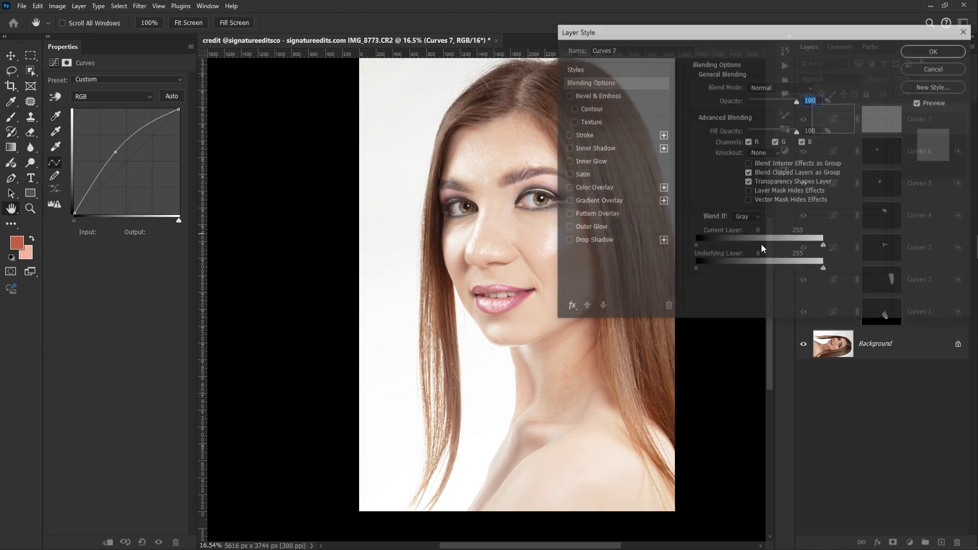
pyautogui.moveTo(696, 270); pyautogui.dragTo(802, 270)
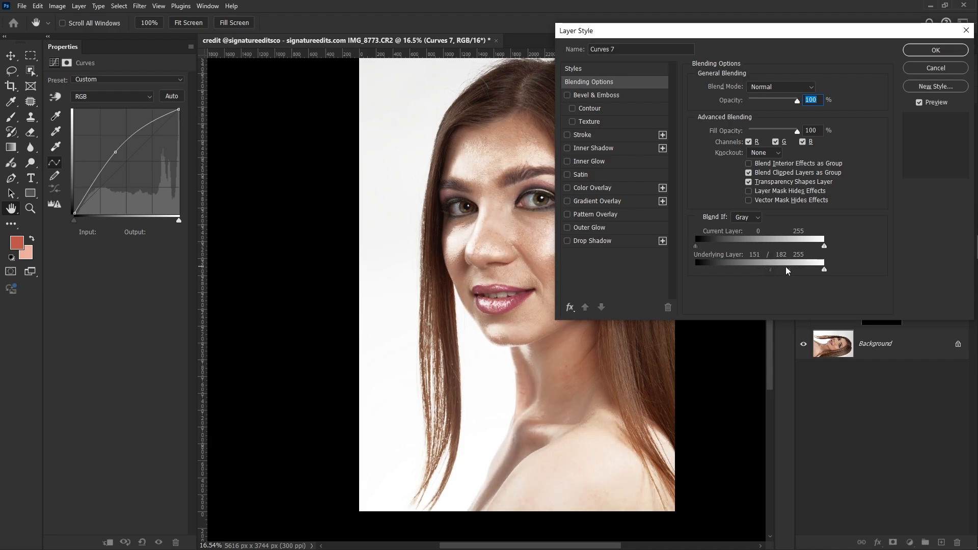
pyautogui.click(935, 50)
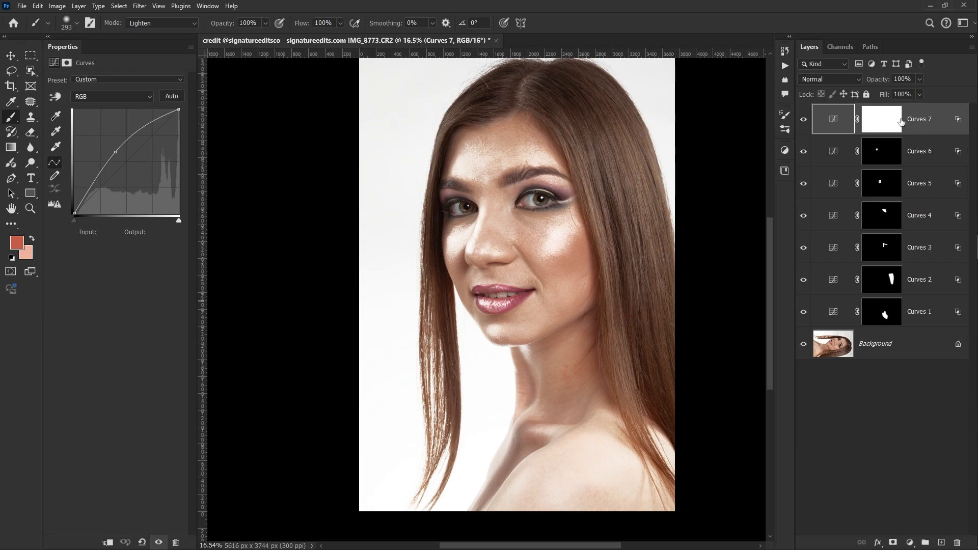
pyautogui.click(901, 122)
pyautogui.press('d')
pyautogui.hotkey('ctrl', 'i')
# Step: Paint white on the Curves 7 mask along the collarbone with a 246-pixel brush
pyautogui.scroll(4, 535, 446)
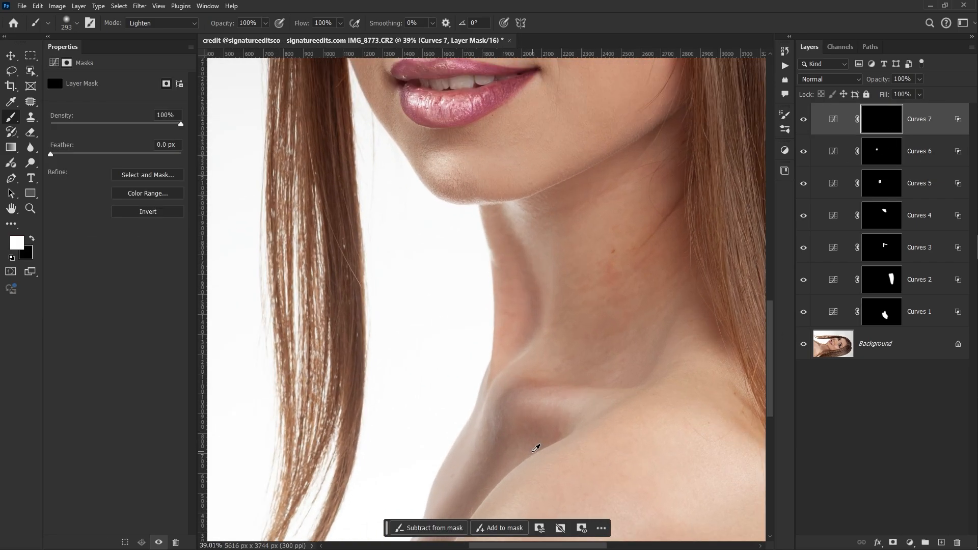
pyautogui.scroll(2, 532, 452)
pyautogui.moveTo(595, 438); pyautogui.dragTo(584, 438)
pyautogui.moveTo(533, 388); pyautogui.dragTo(629, 392)
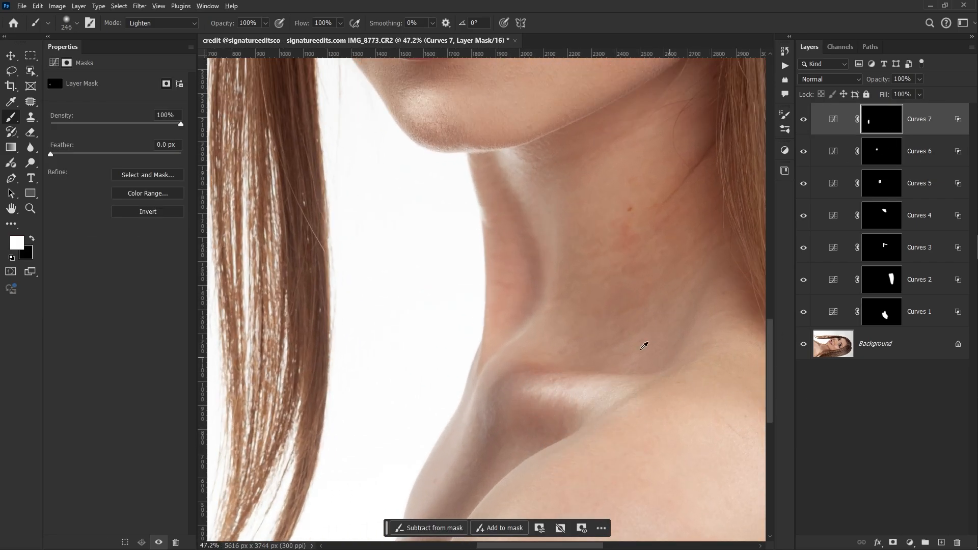
# Step: Add an eighth Curves adjustment layer on top and raise a midtone point to input 101, output 144
pyautogui.scroll(-4, 644, 344)
pyautogui.click(905, 546)
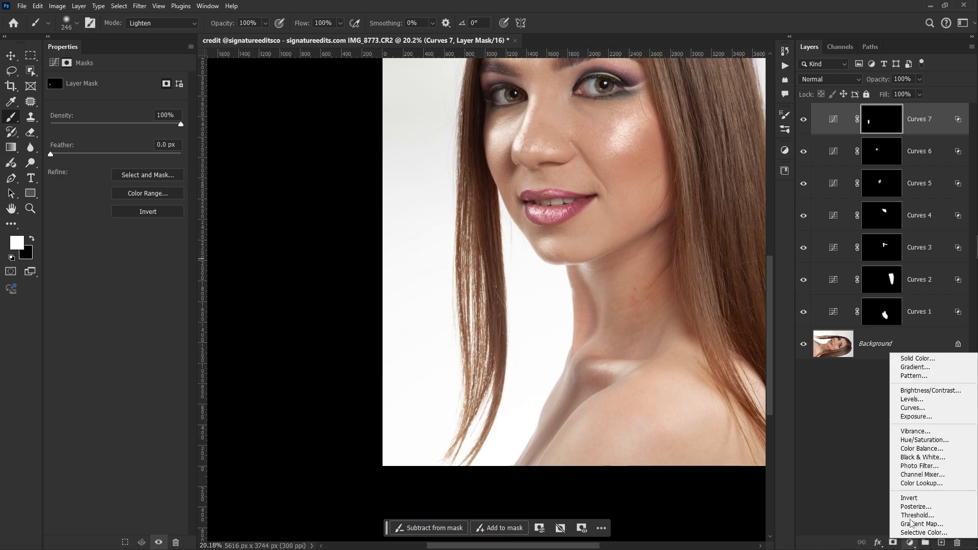
pyautogui.click(917, 417)
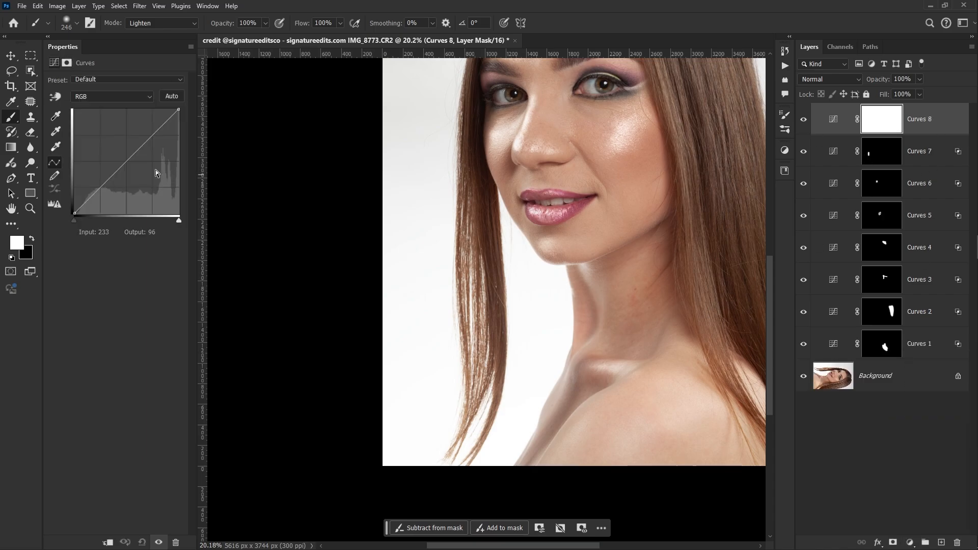
pyautogui.moveTo(128, 161); pyautogui.dragTo(116, 155)
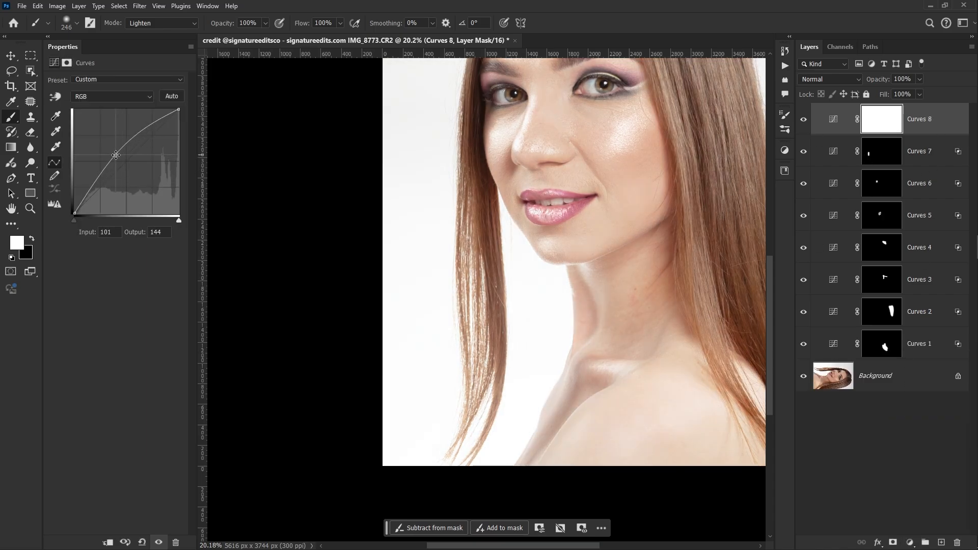
# Step: Split the Curves 8 Blend If Underlying Layer shadow slider to 174 / 194, and invert the layer's mask to black
pyautogui.doubleClick(948, 124)
pyautogui.moveTo(695, 269); pyautogui.dragTo(793, 270)
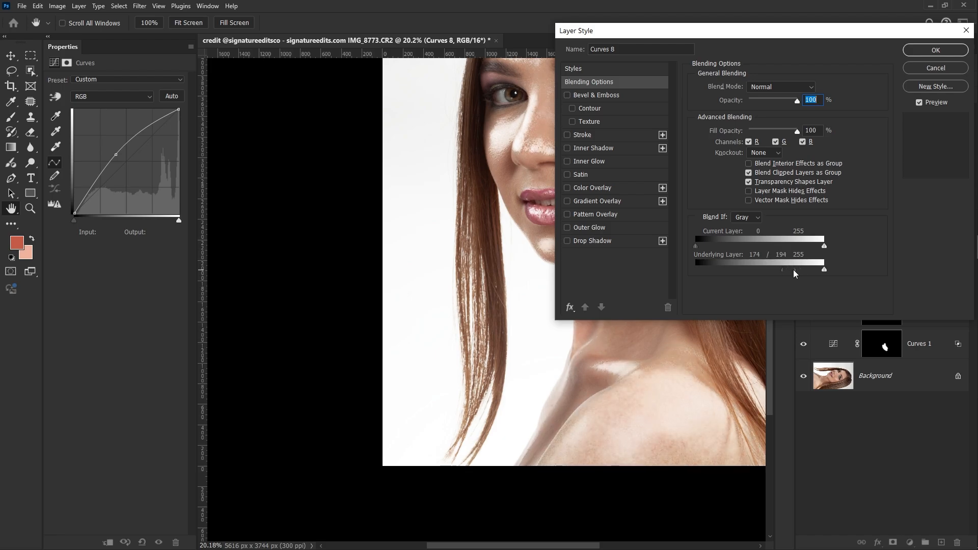
pyautogui.click(936, 50)
pyautogui.click(888, 118)
pyautogui.hotkey('ctrl', 'i')
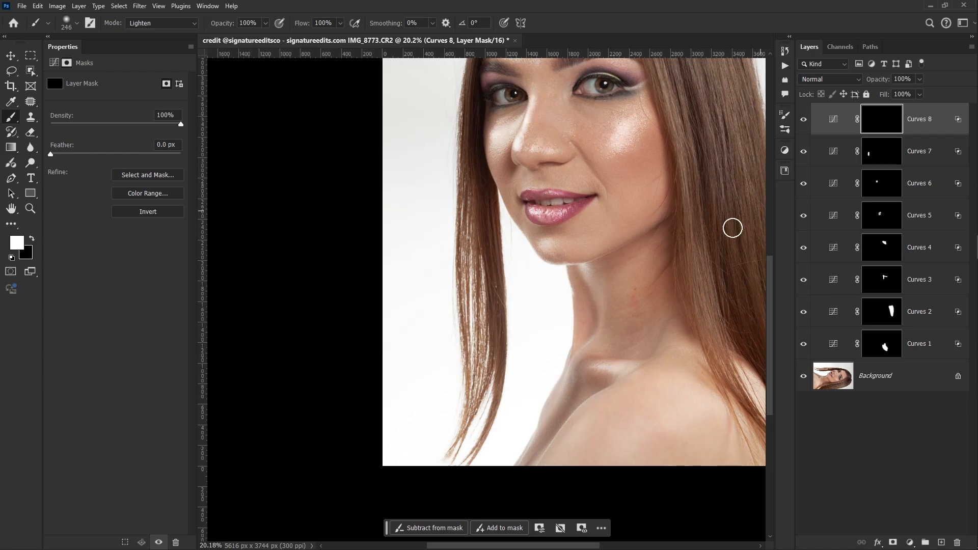
# Step: Paint white on the Curves 8 mask down the upper chest below the collarbone with a 246-pixel brush
pyautogui.scroll(5, 550, 421)
pyautogui.moveTo(520, 432); pyautogui.dragTo(476, 469)
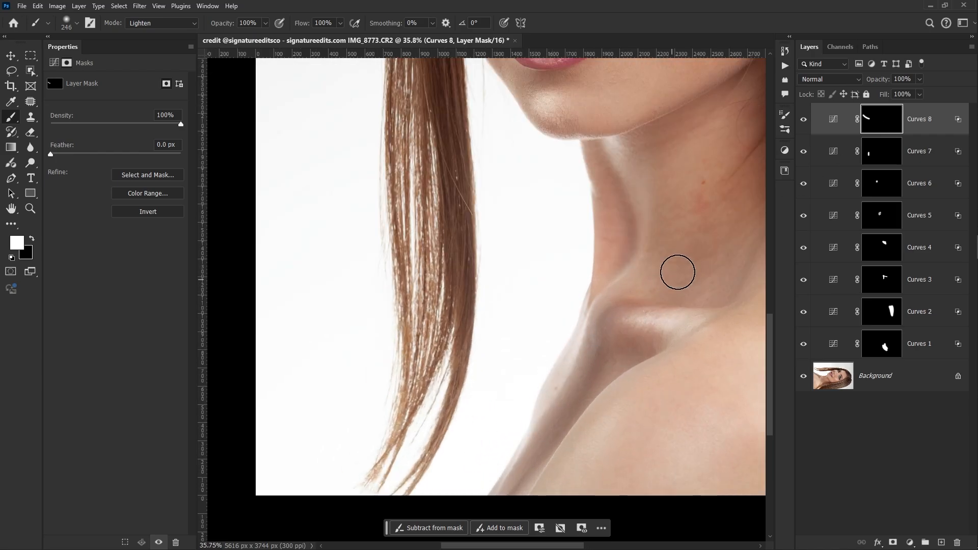
pyautogui.scroll(-5, 677, 270)
pyautogui.scroll(1, 717, 301)
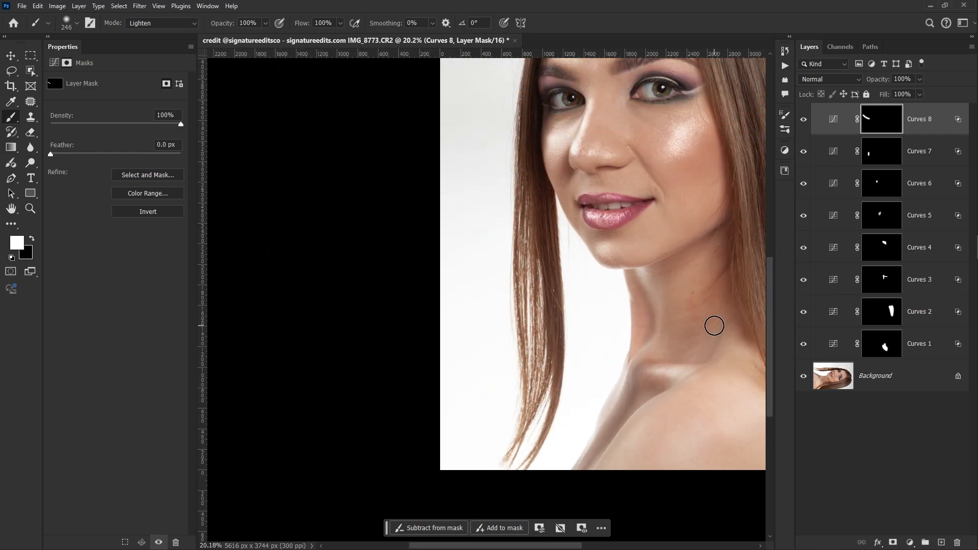
# Step: Add a ninth Curves adjustment layer on top and raise a midtone point to input 104, output 149
pyautogui.scroll(-2, 714, 325)
pyautogui.click(909, 542)
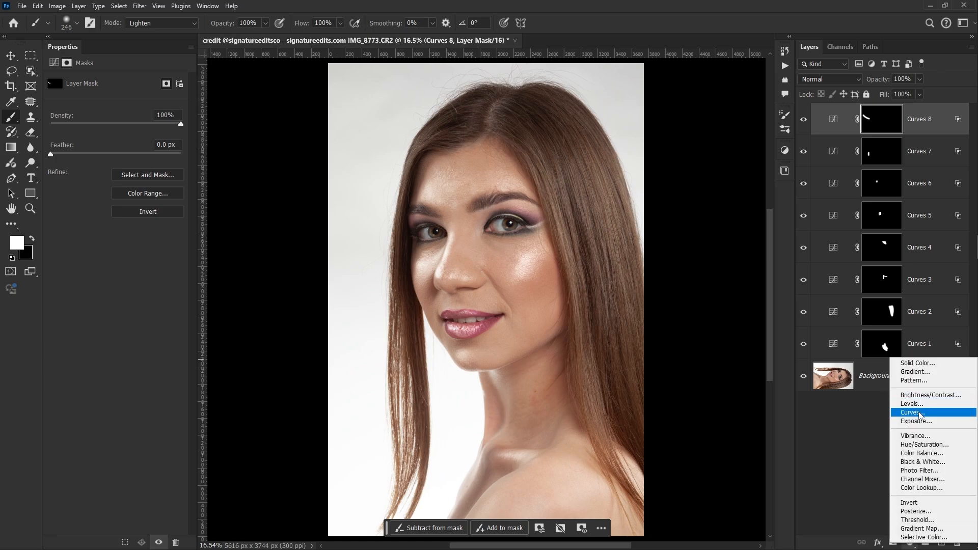
pyautogui.click(900, 415)
pyautogui.moveTo(128, 159); pyautogui.dragTo(117, 153)
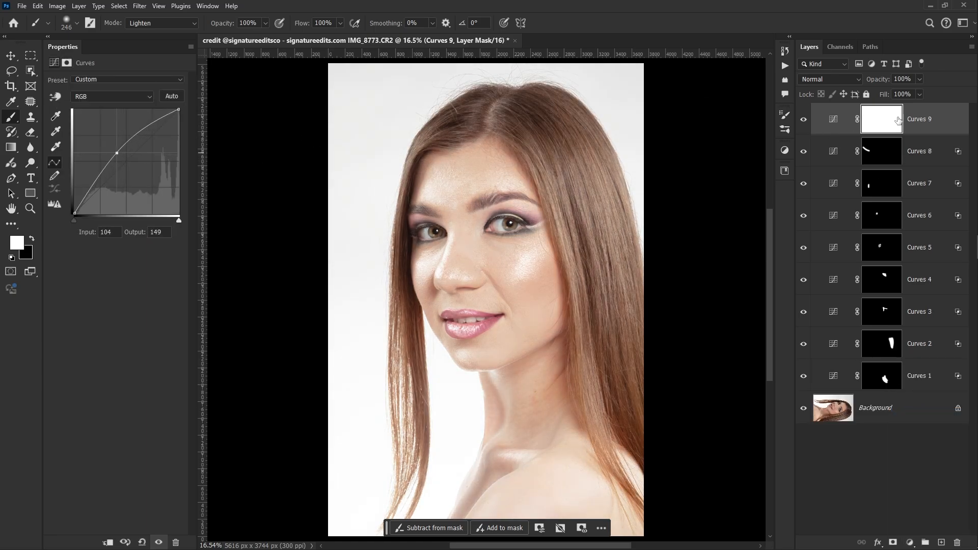
# Step: Split the Curves 9 Blend If Underlying Layer shadow slider to about 193 / 210, and invert the layer's mask to black
pyautogui.doubleClick(817, 118)
pyautogui.moveTo(694, 268); pyautogui.dragTo(802, 269)
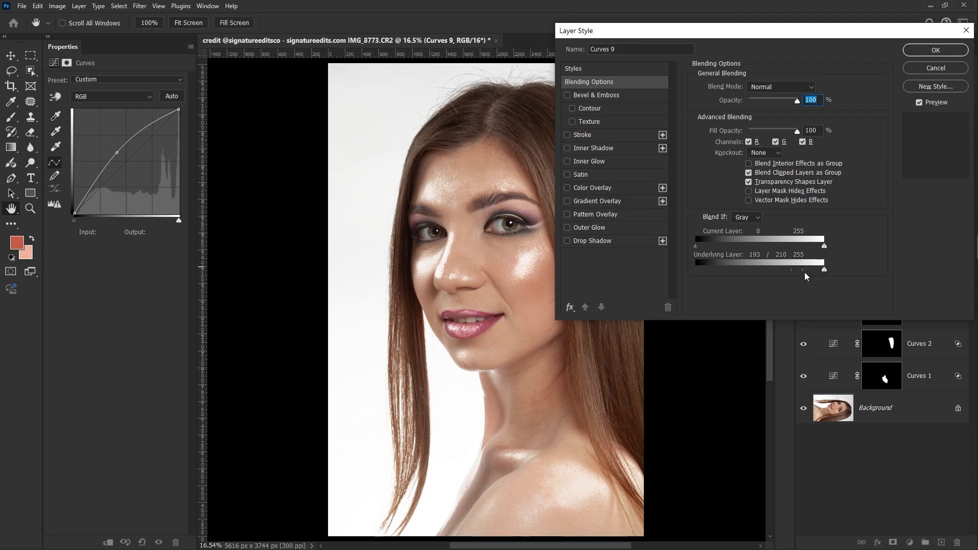
pyautogui.moveTo(802, 270); pyautogui.dragTo(804, 270)
pyautogui.click(955, 52)
pyautogui.hotkey('ctrl', 'i')
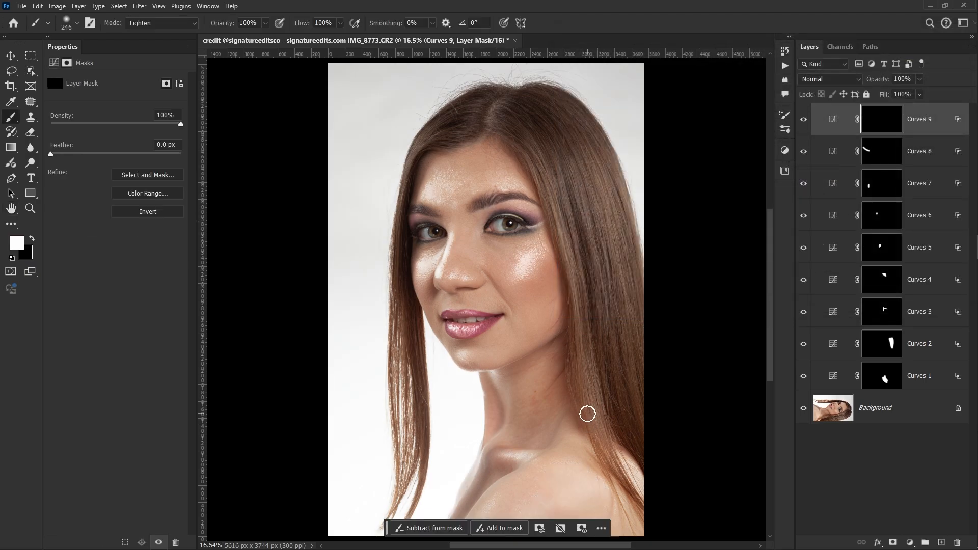
# Step: Paint white on the Curves 9 mask over the bare shoulder with a 531-pixel brush
pyautogui.scroll(5, 569, 495)
pyautogui.scroll(-2, 568, 478)
pyautogui.moveTo(565, 443)
pyautogui.mouseDown()
pyautogui.moveTo(584, 445)
pyautogui.moveTo(609, 413)
pyautogui.moveTo(524, 437)
pyautogui.mouseUp()
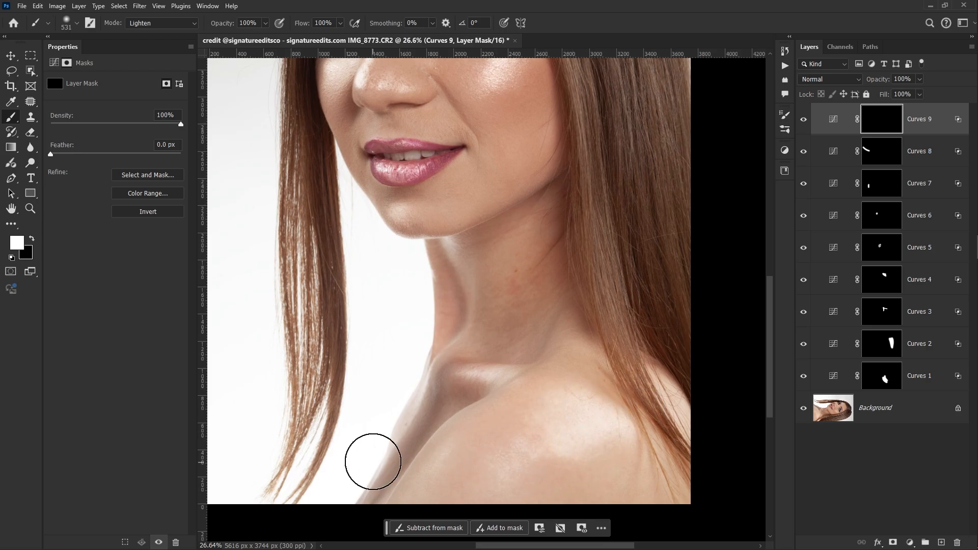
pyautogui.scroll(-2, 532, 386)
pyautogui.scroll(-2, 531, 386)
# Step: Add a tenth Curves adjustment layer on top and raise a midtone point to input 108, output 145
pyautogui.scroll(4, 519, 339)
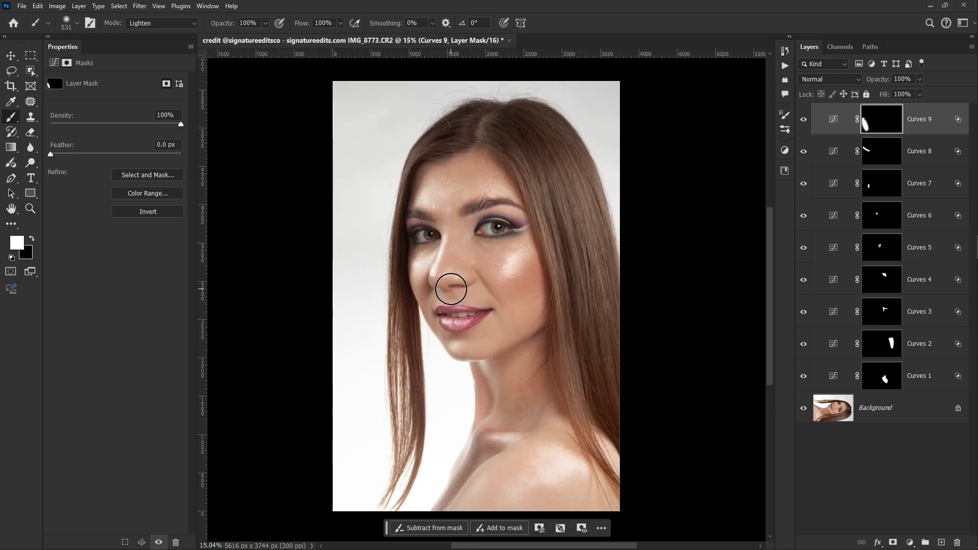
pyautogui.scroll(1, 451, 289)
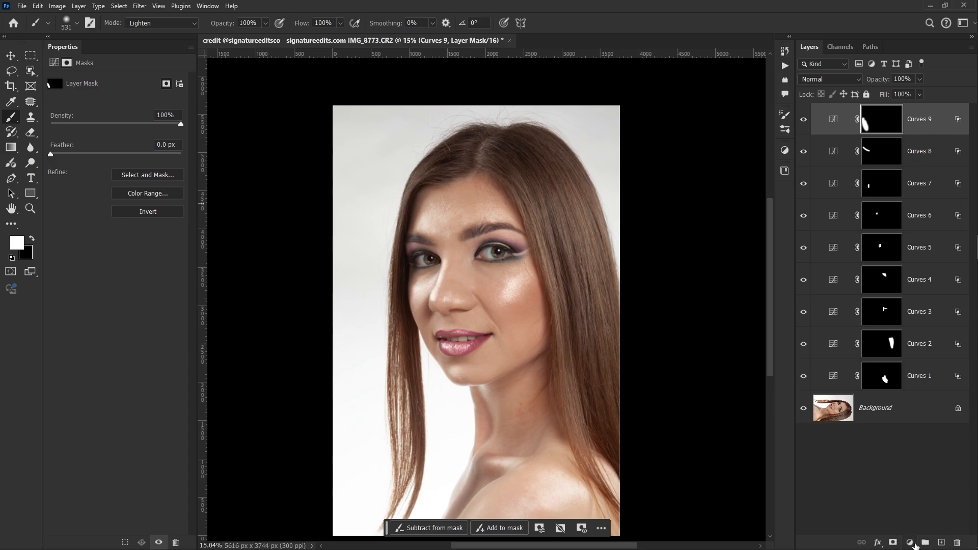
pyautogui.click(910, 542)
pyautogui.click(906, 413)
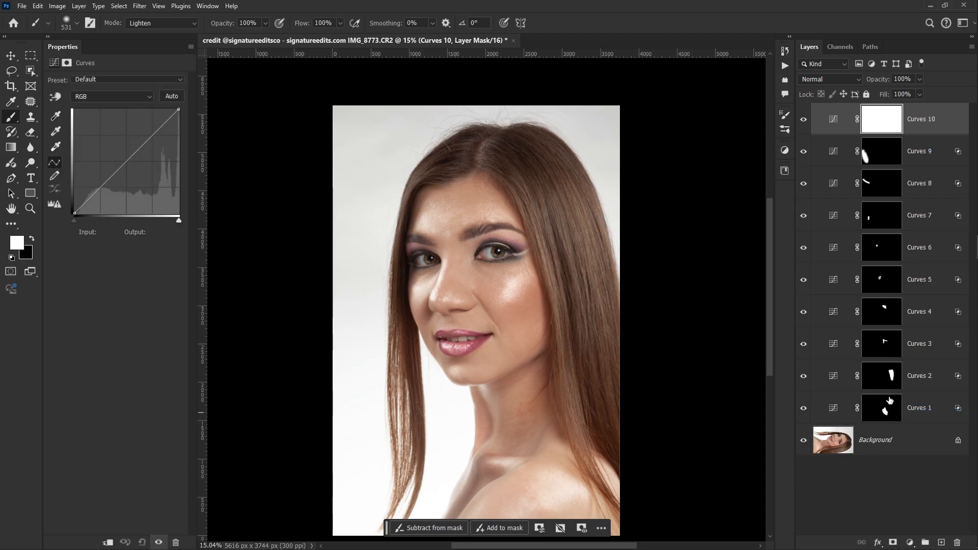
pyautogui.moveTo(126, 161); pyautogui.dragTo(119, 153)
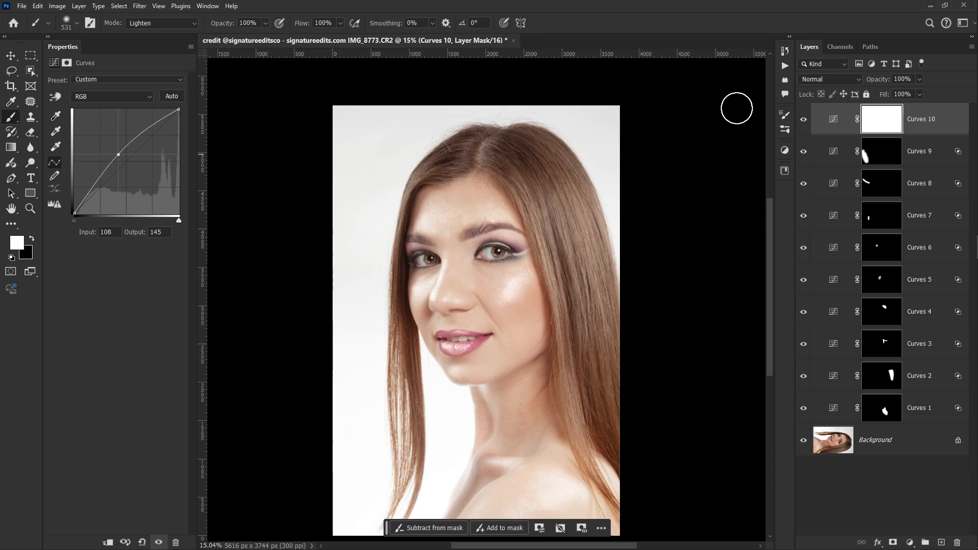
# Step: Split the Curves 10 Blend If Underlying Layer shadow slider to 60 / 148, and invert the layer's mask to black
pyautogui.doubleClick(930, 122)
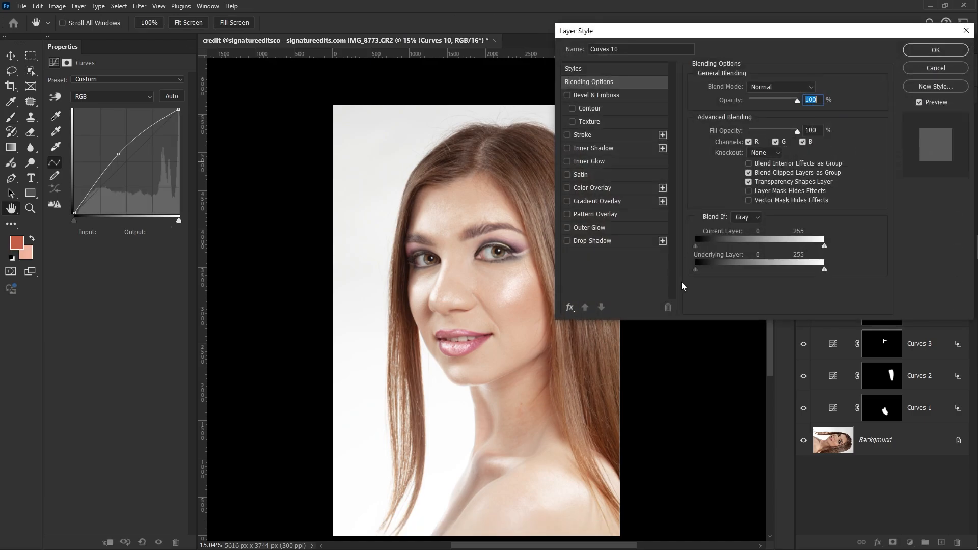
pyautogui.moveTo(696, 270); pyautogui.dragTo(727, 269)
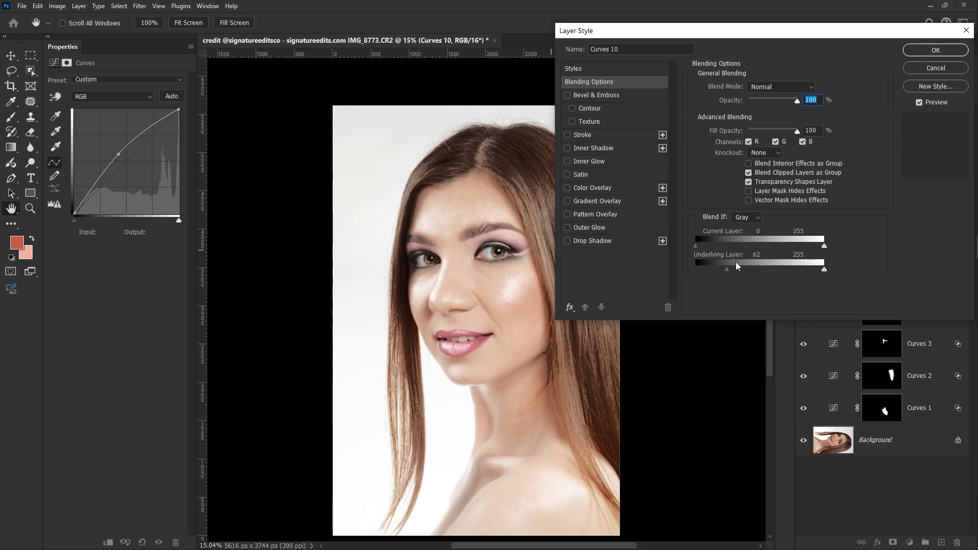
pyautogui.moveTo(729, 271); pyautogui.dragTo(769, 271)
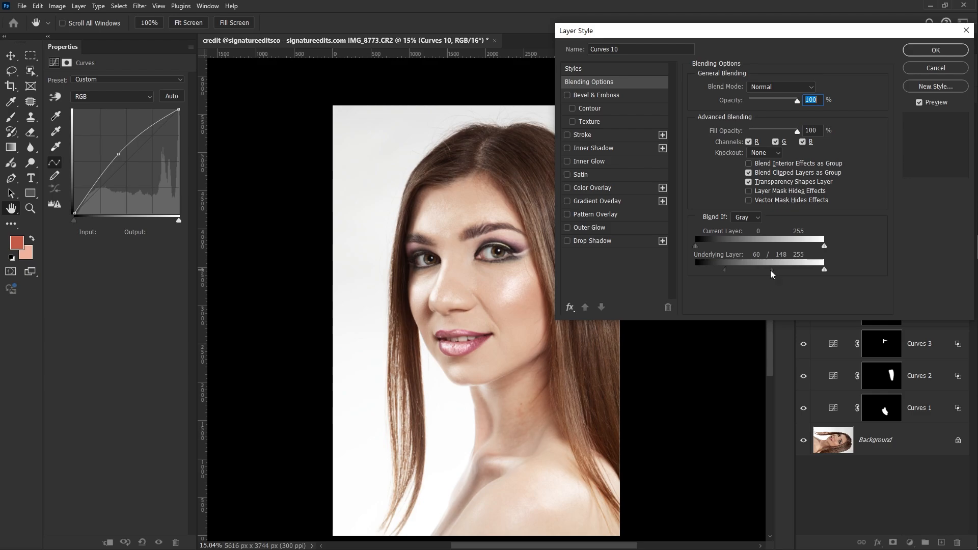
pyautogui.click(936, 50)
pyautogui.press('b')
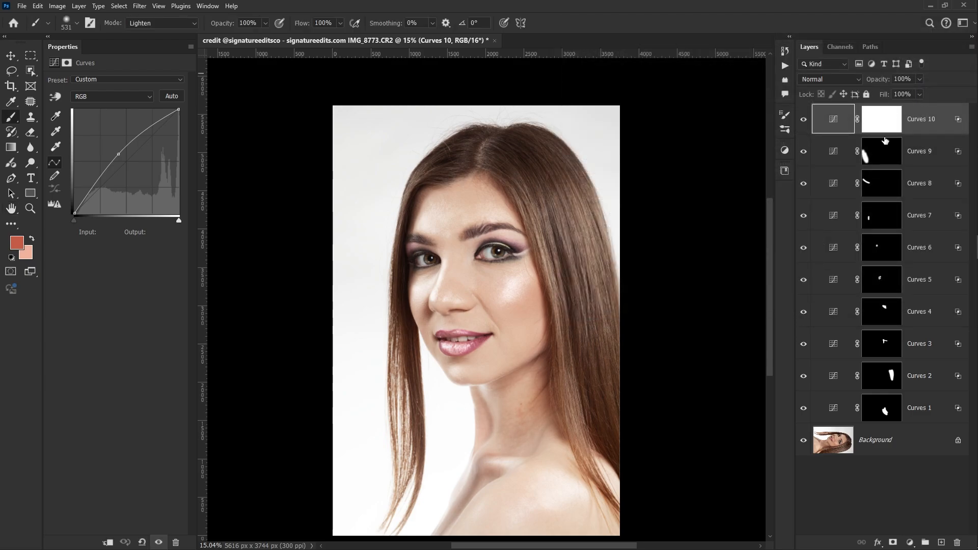
pyautogui.click(882, 130)
pyautogui.press('d')
pyautogui.moveTo(883, 131); pyautogui.dragTo(884, 132)
pyautogui.hotkey('ctrl', 'i')
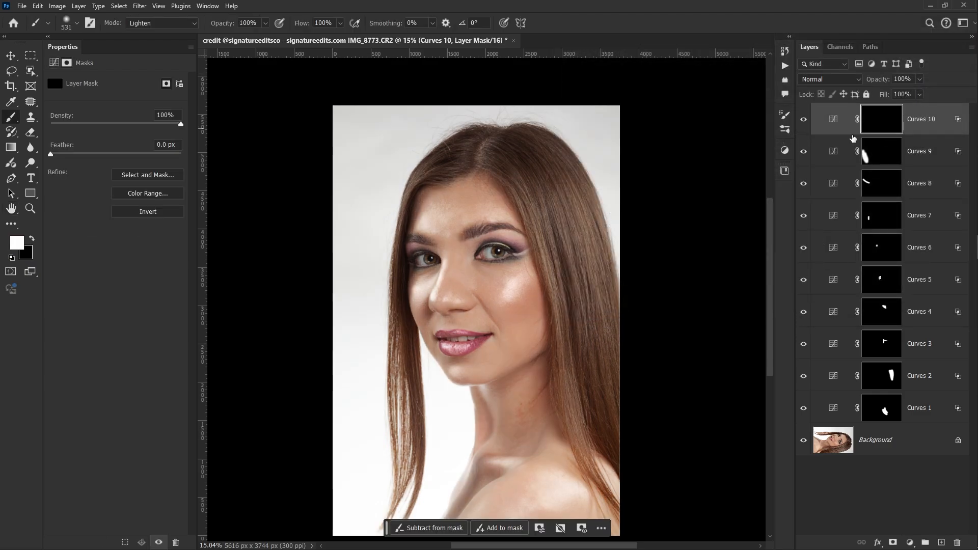
# Step: Paint white on the Curves 10 mask over the long hair on both sides of the face with 664- and 531-pixel brushes
pyautogui.press(']')
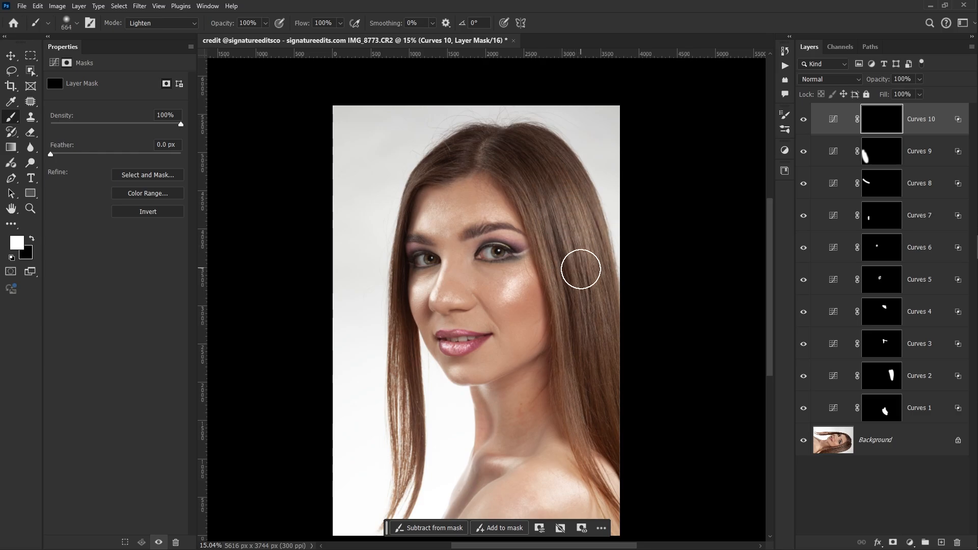
pyautogui.moveTo(577, 239)
pyautogui.mouseDown()
pyautogui.moveTo(583, 367)
pyautogui.moveTo(546, 219)
pyautogui.moveTo(549, 352)
pyautogui.mouseUp()
pyautogui.moveTo(393, 394); pyautogui.dragTo(367, 397)
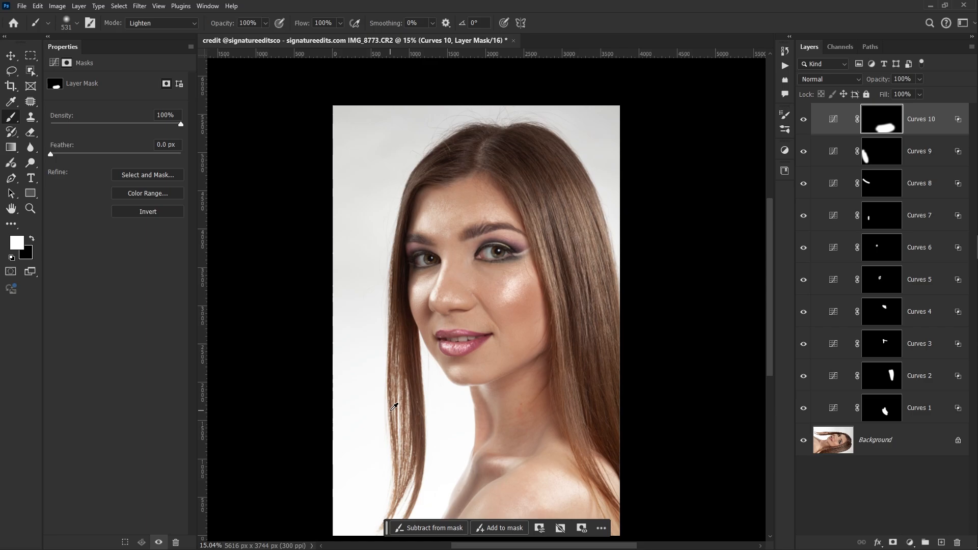
pyautogui.scroll(5, 391, 408)
pyautogui.moveTo(411, 355)
pyautogui.mouseDown()
pyautogui.moveTo(425, 473)
pyautogui.moveTo(403, 350)
pyautogui.mouseUp()
pyautogui.scroll(-2, 415, 376)
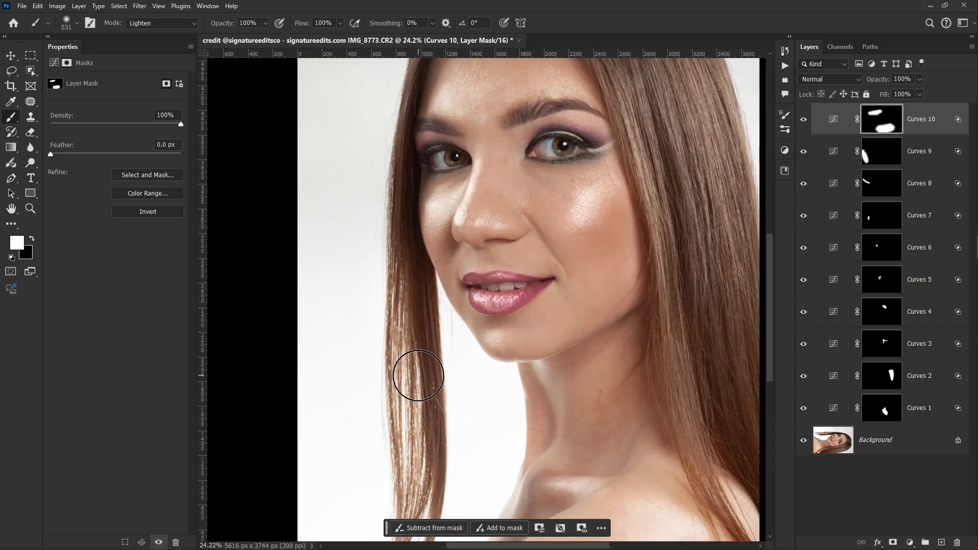
# Step: Paint white on the Curves 10 mask over the hair at the crown of the head with a 531-pixel brush
pyautogui.scroll(-5, 455, 325)
pyautogui.scroll(-1, 455, 324)
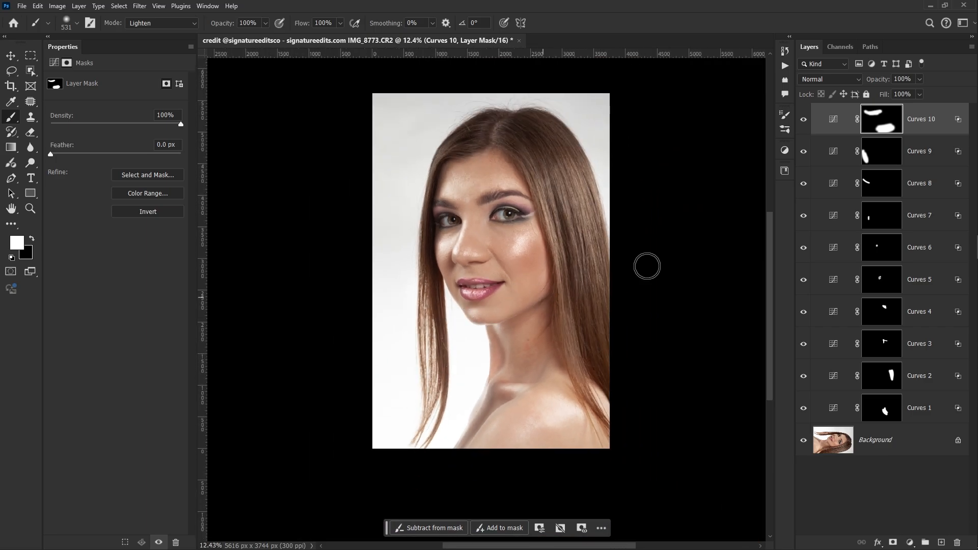
pyautogui.scroll(2, 620, 234)
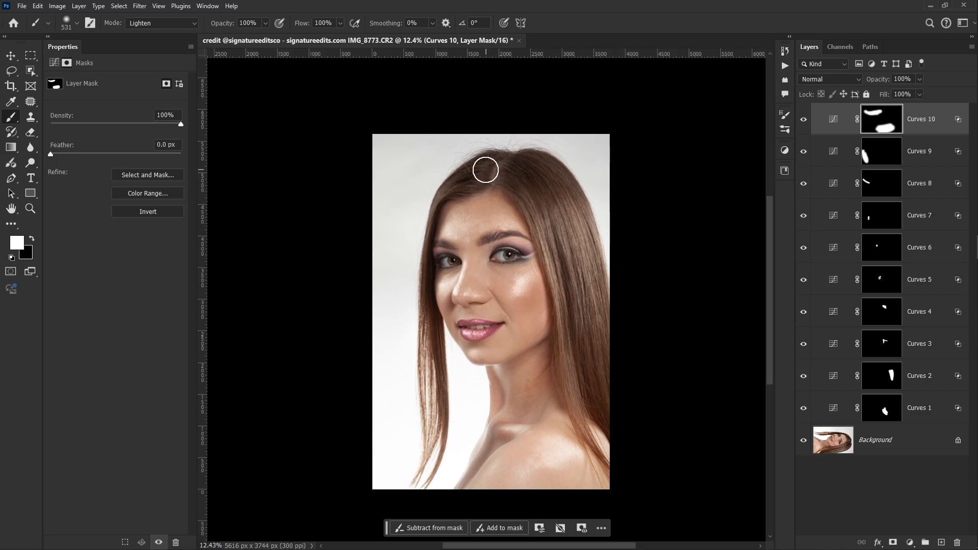
pyautogui.moveTo(466, 191)
pyautogui.mouseDown()
pyautogui.moveTo(488, 154)
pyautogui.moveTo(481, 172)
pyautogui.mouseUp()
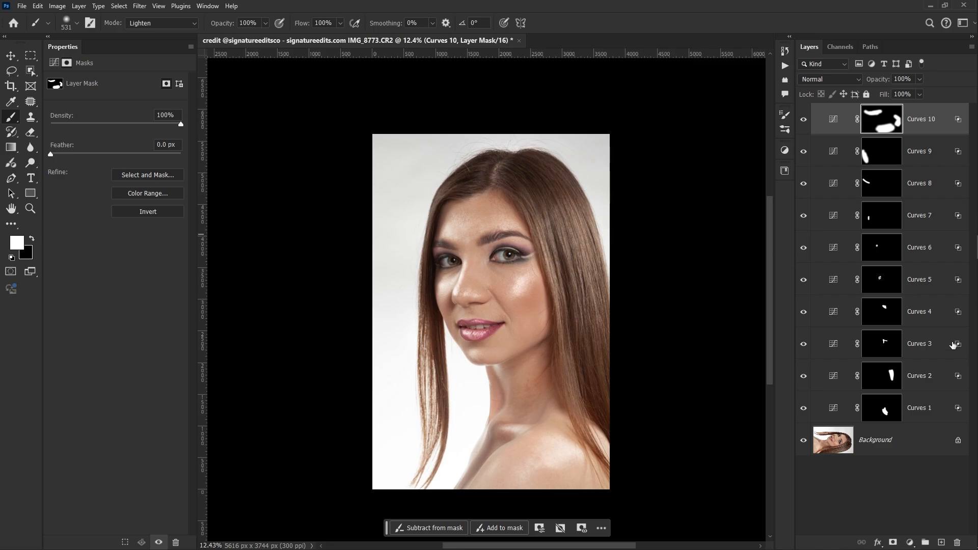
# Step: Group all ten Curves layers and set the group's opacity to 59%
pyautogui.keyDown('shift'); pyautogui.click(927, 413); pyautogui.keyUp('shift')
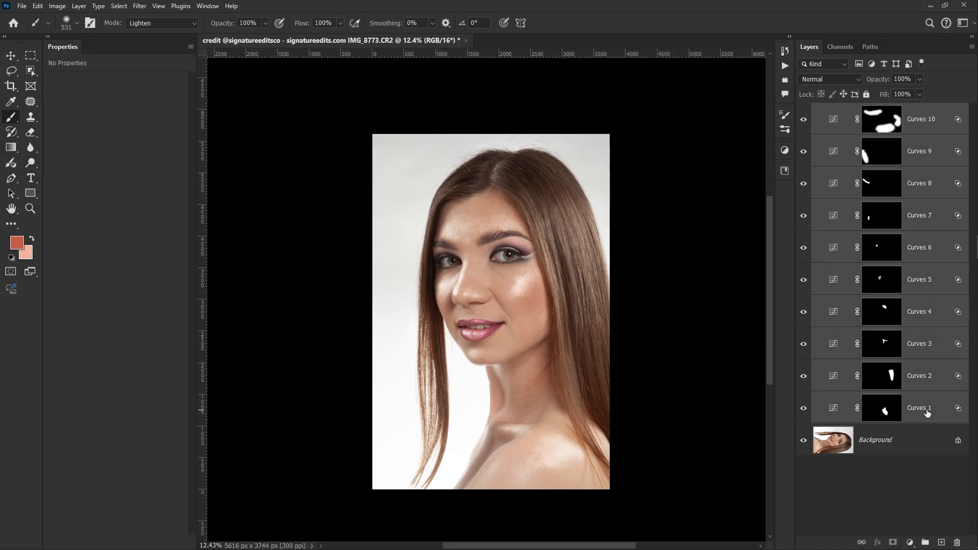
pyautogui.hotkey('ctrl', 'g')
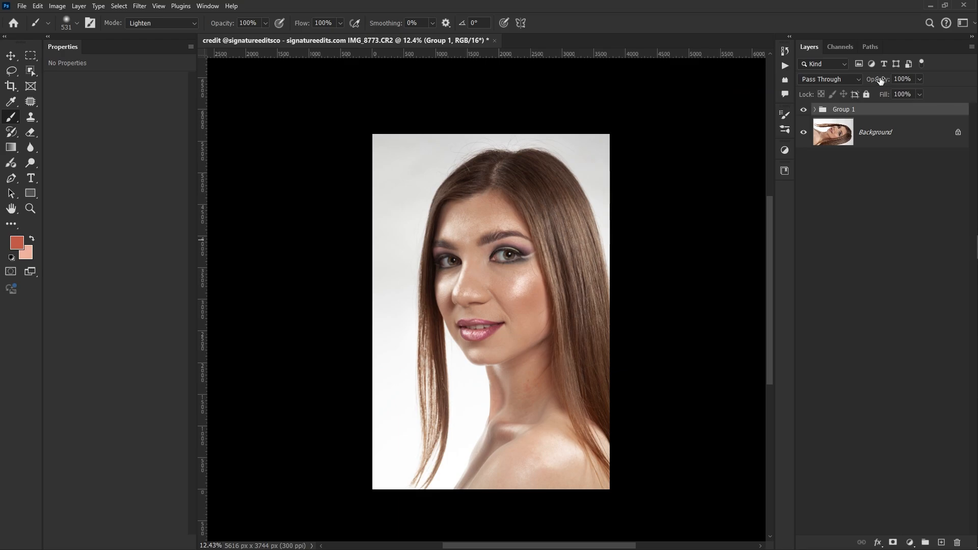
pyautogui.moveTo(880, 81); pyautogui.dragTo(840, 97)
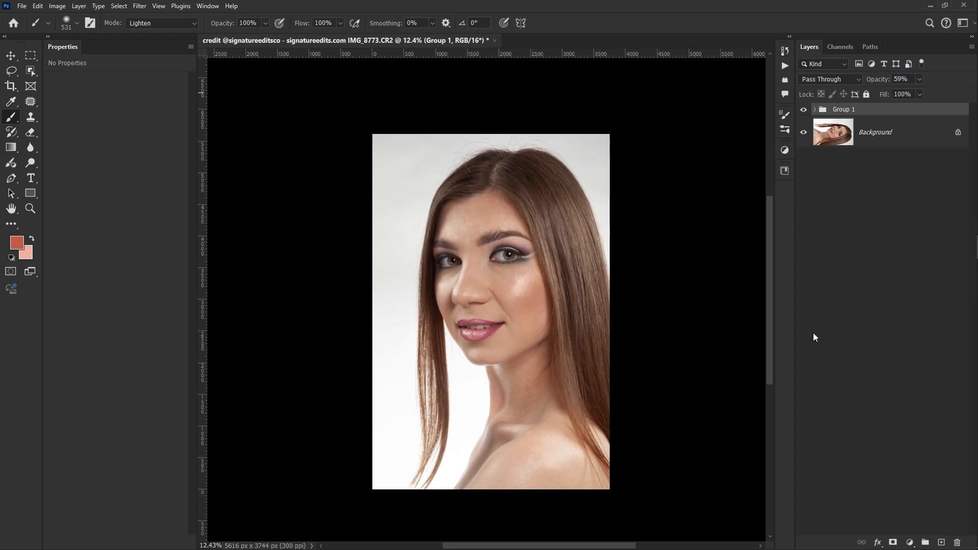
# Step: Compare the portrait before and after by hiding and reshowing the group of Curves layers
pyautogui.keyDown('alt'); pyautogui.click(803, 133); pyautogui.keyUp('alt')
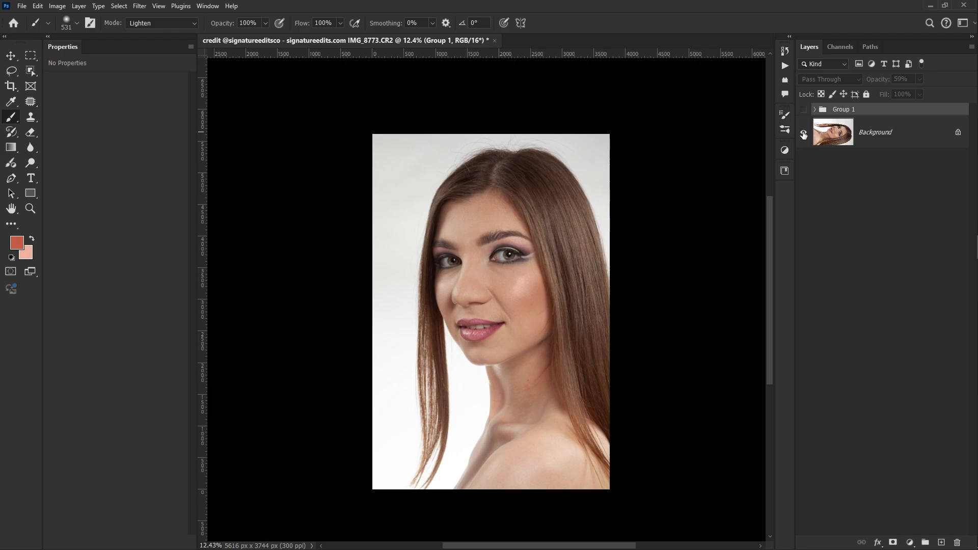
pyautogui.keyDown('alt'); pyautogui.click(803, 133); pyautogui.keyUp('alt')
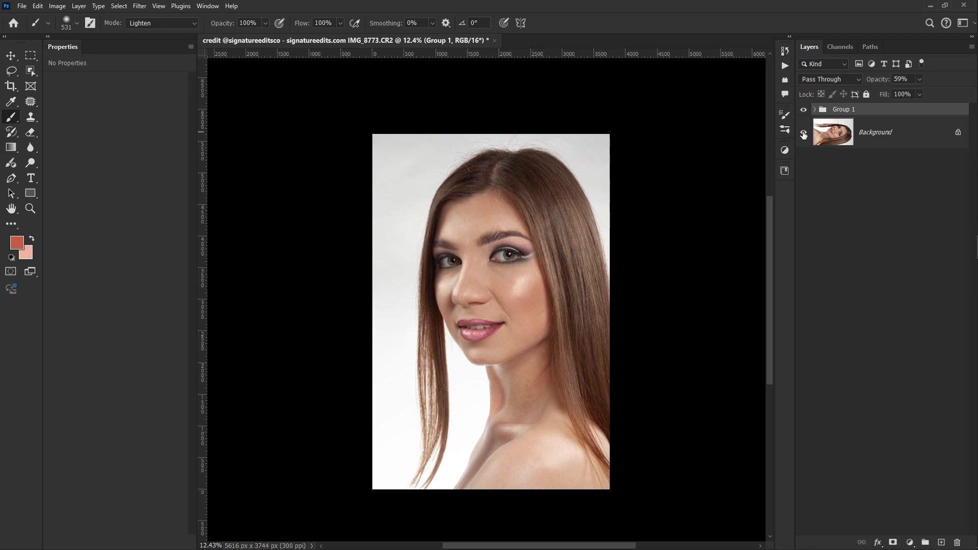